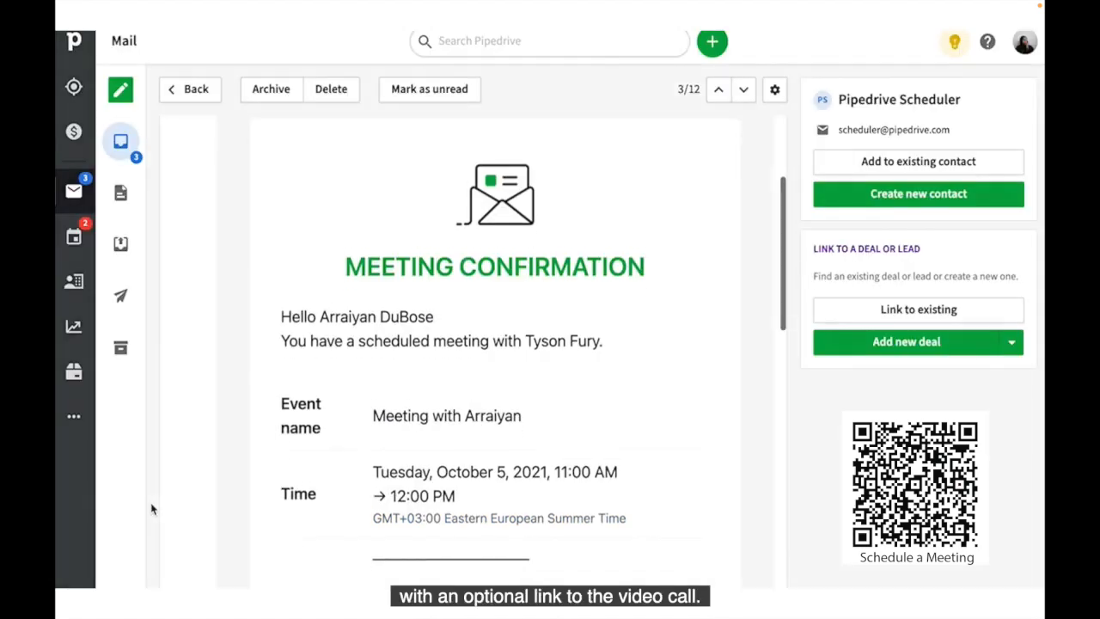
Review the meeting confirmation emails for the event name, time, description and invitee details
scroll(152, 510, down, 4)
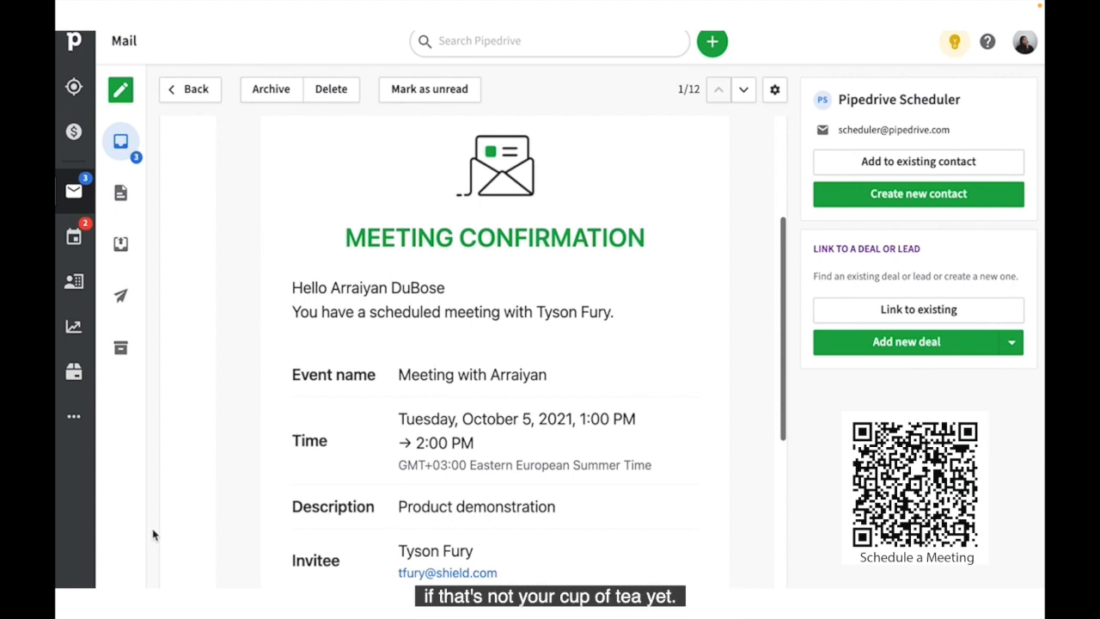
scroll(153, 534, down, 2)
scroll(153, 535, down, 1)
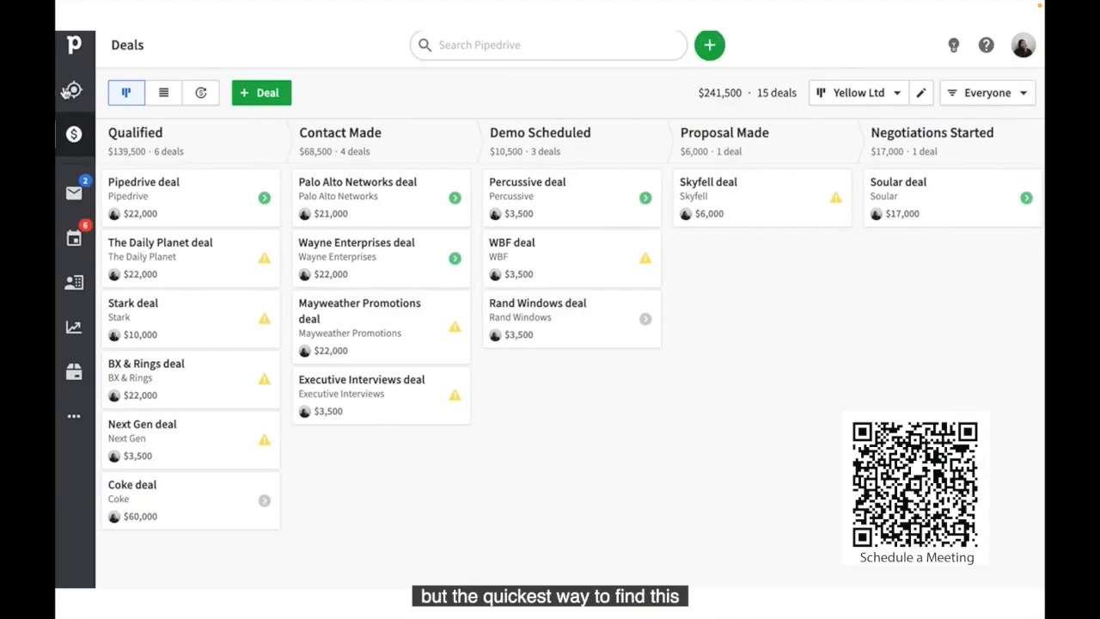
Look up where meeting times can be proposed: the main menu's extra tools, the mail composer and a contact's email composer
click(68, 422)
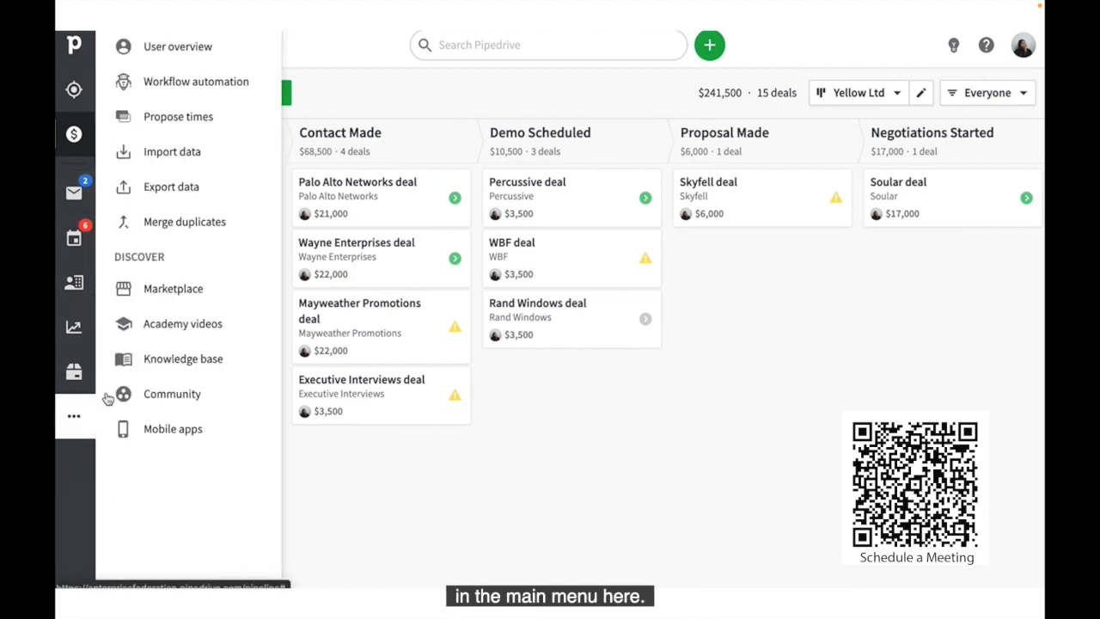
click(74, 192)
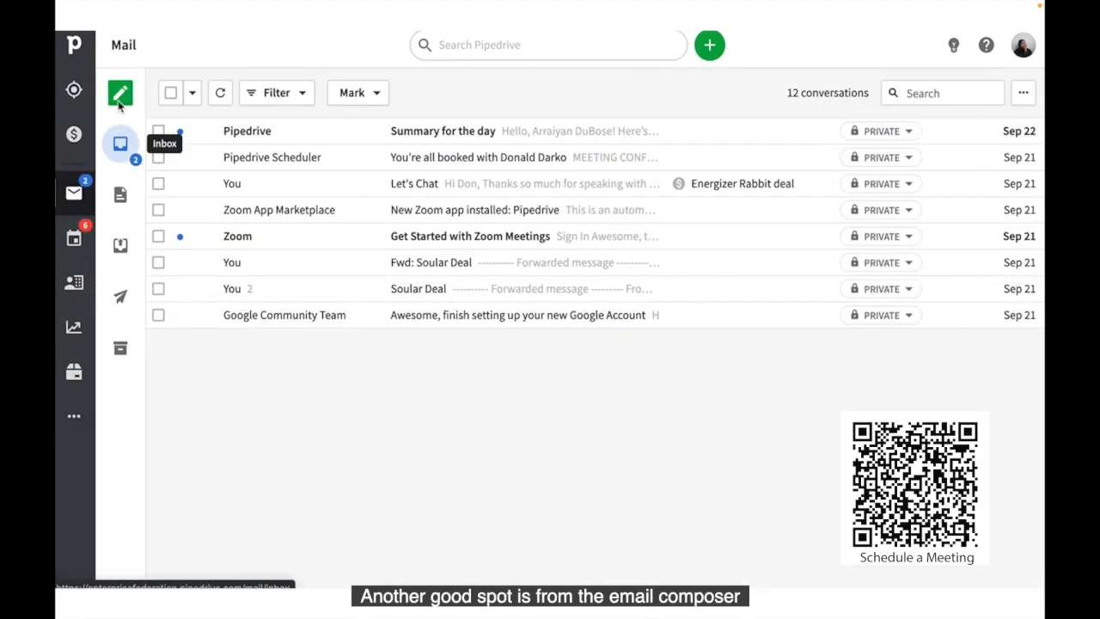
click(121, 93)
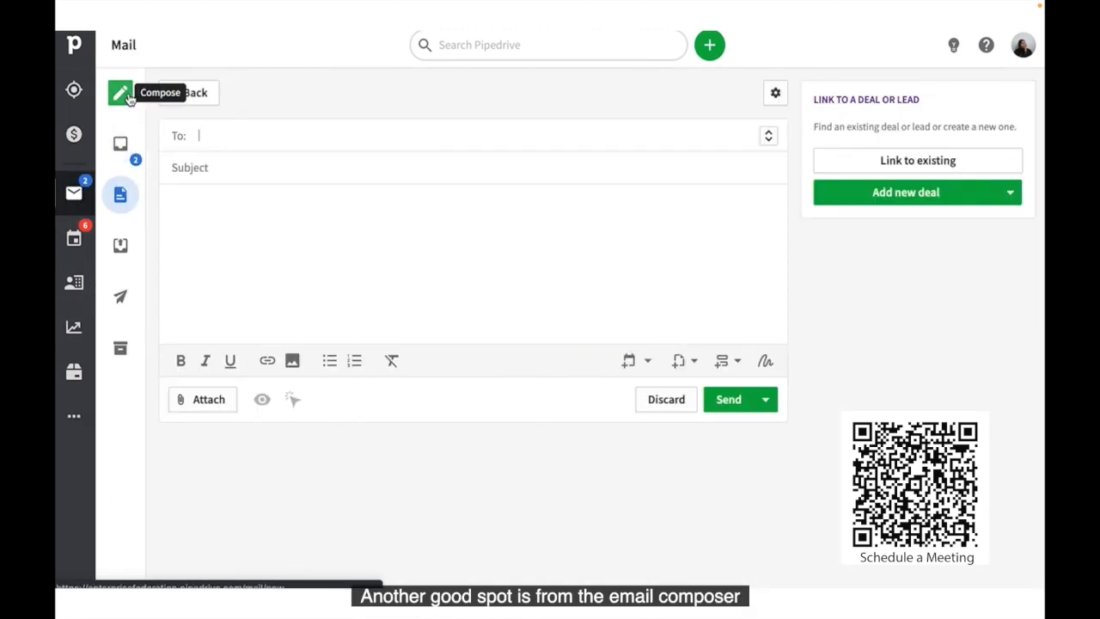
click(651, 361)
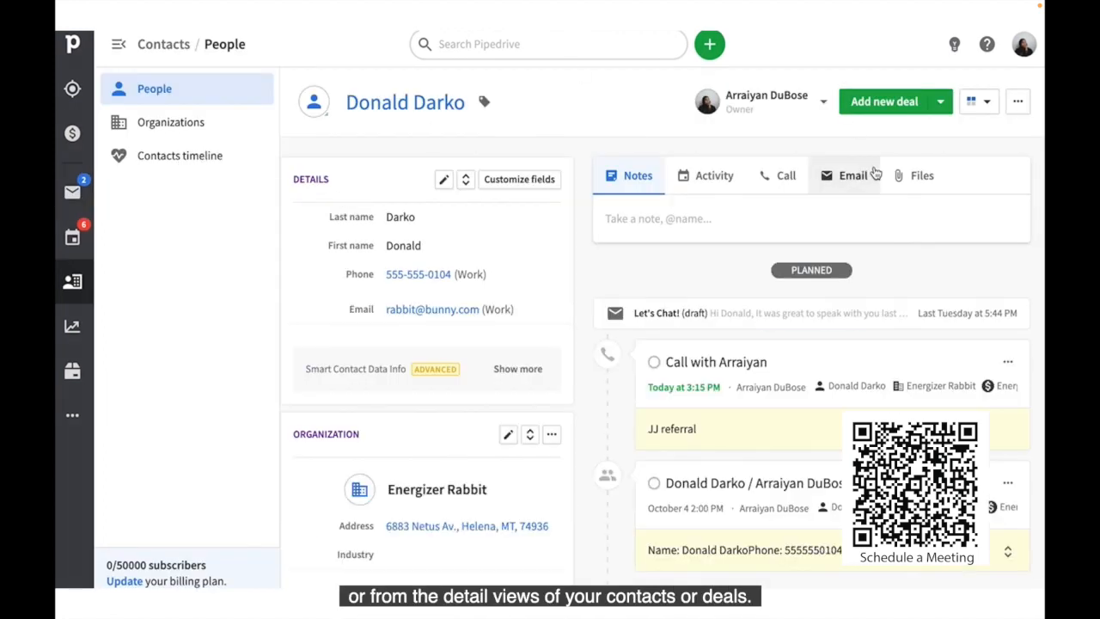
click(871, 176)
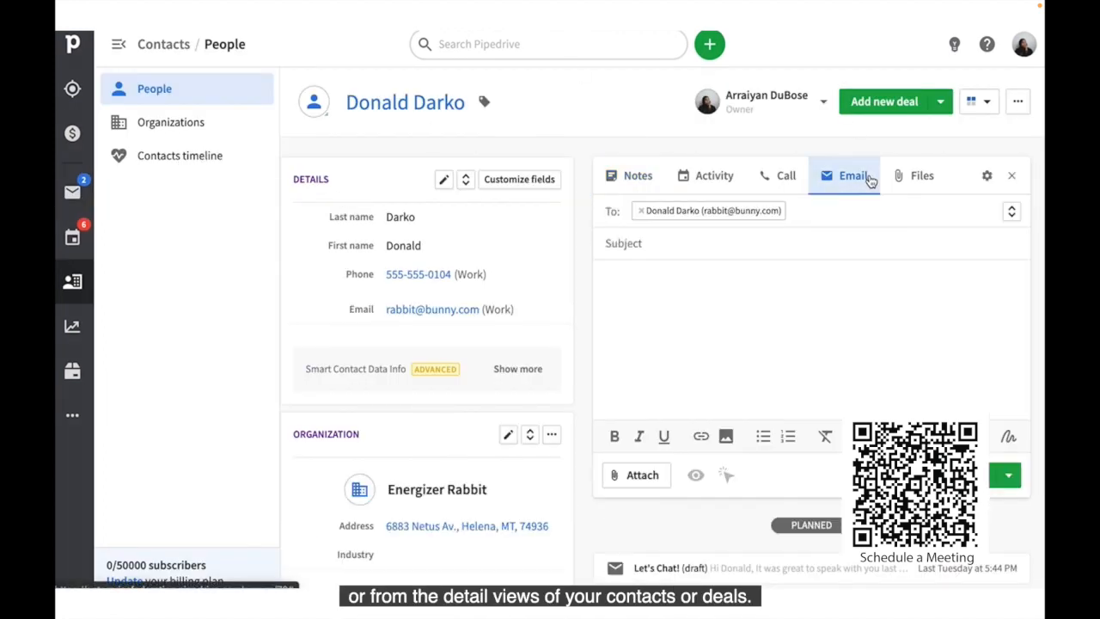
click(882, 436)
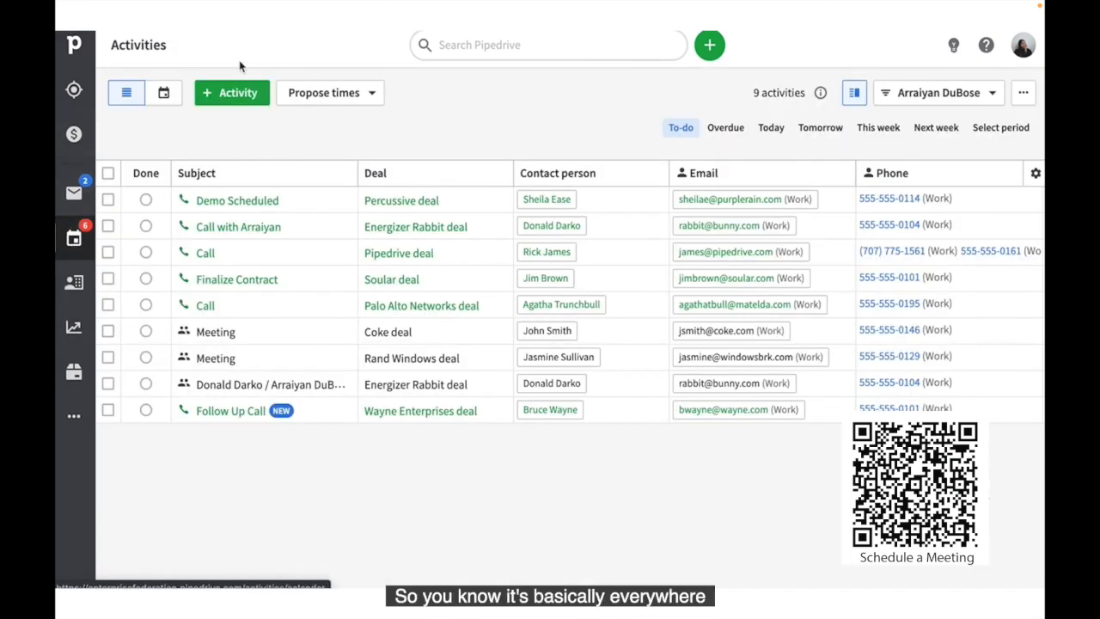
Create a new general availability from the Propose times options, active from 09/23/2021
click(378, 102)
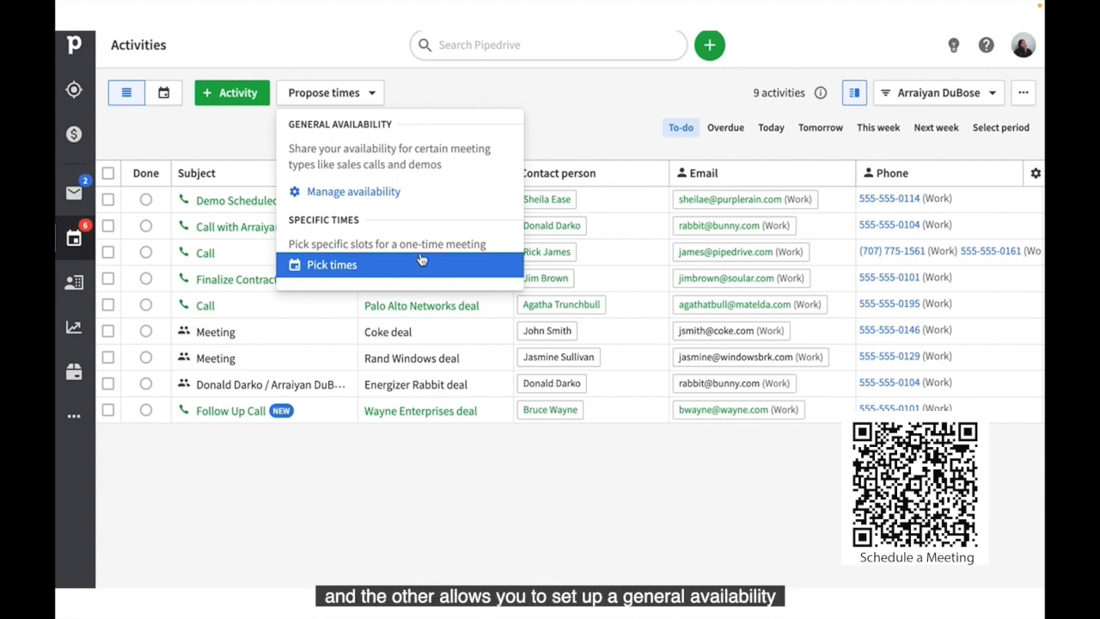
click(420, 192)
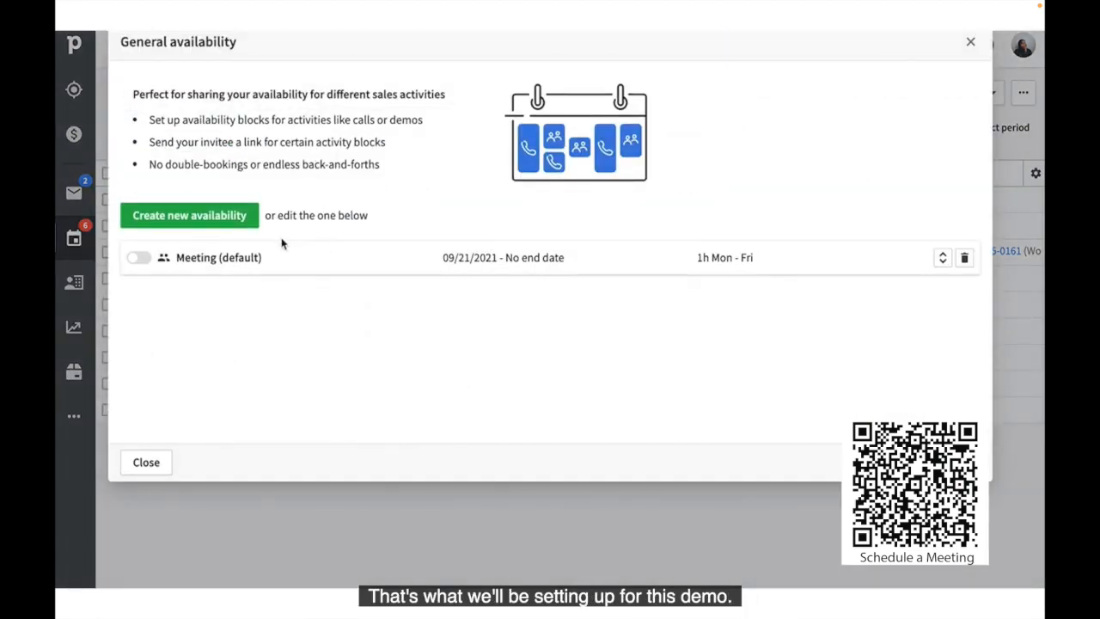
click(252, 225)
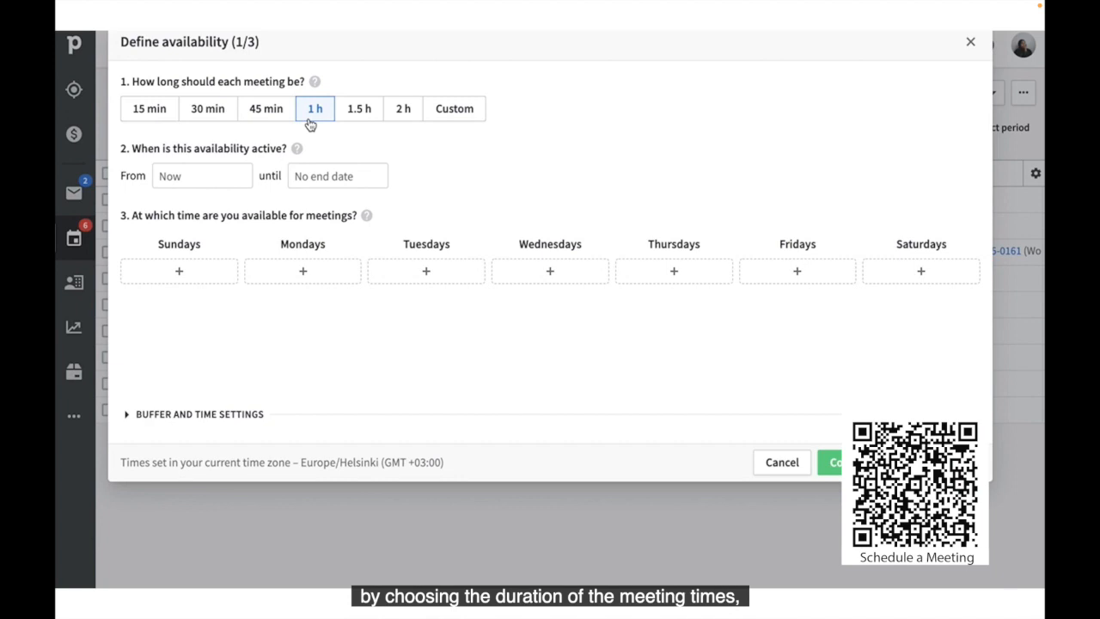
click(235, 178)
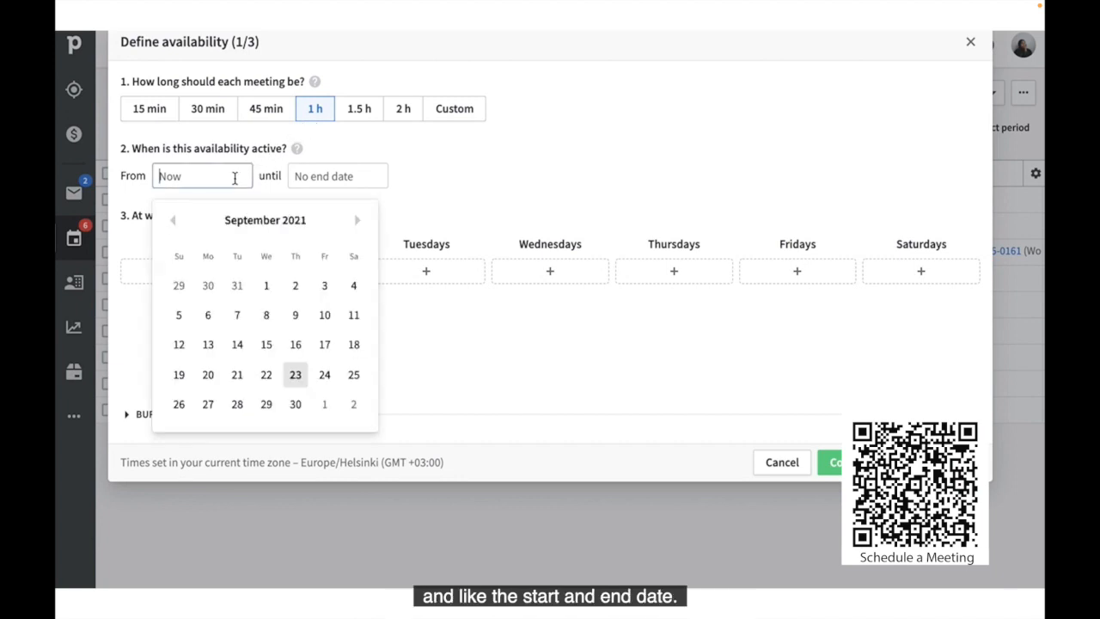
click(296, 375)
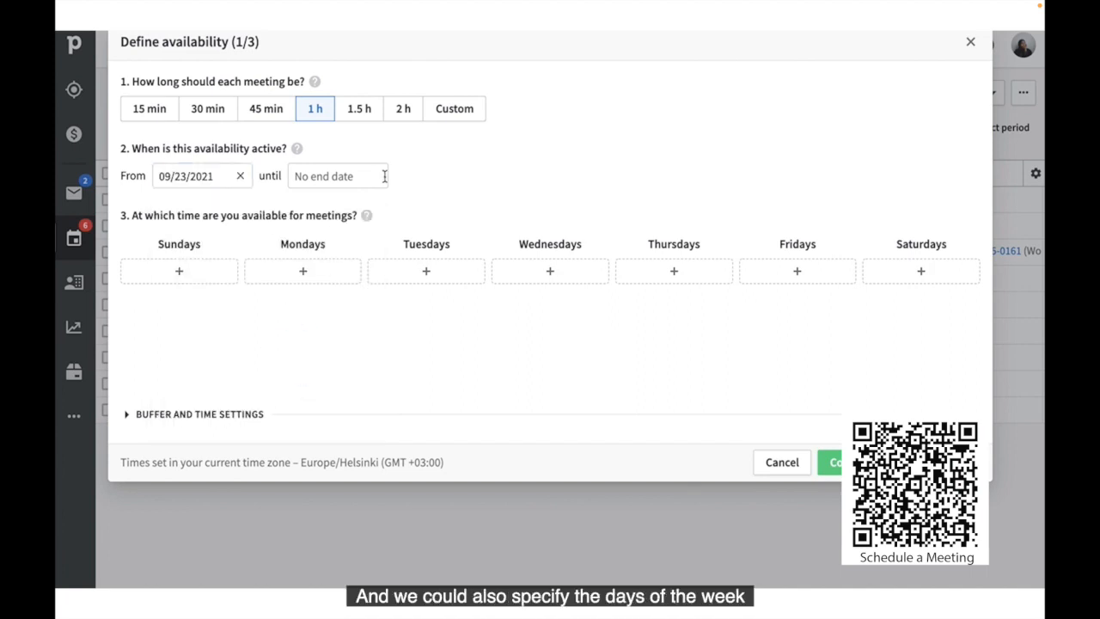
Add Monday availability blocks from 9:00 AM to 12:00 PM and from 1:00 PM to 3:00 PM
click(345, 273)
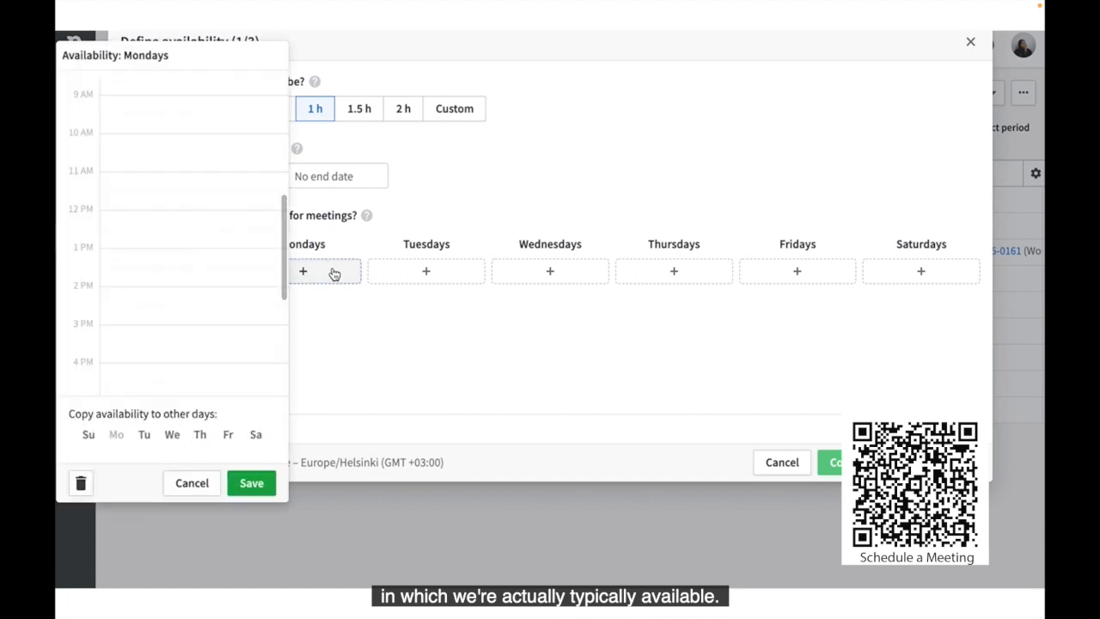
click(211, 108)
drag(202, 170, 199, 208)
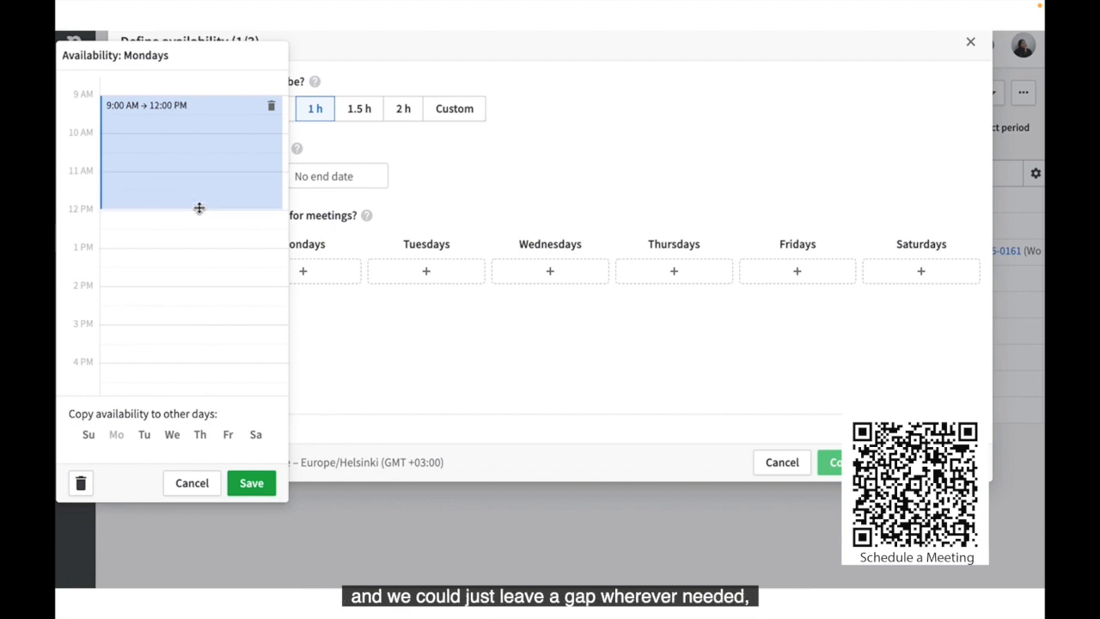
click(189, 257)
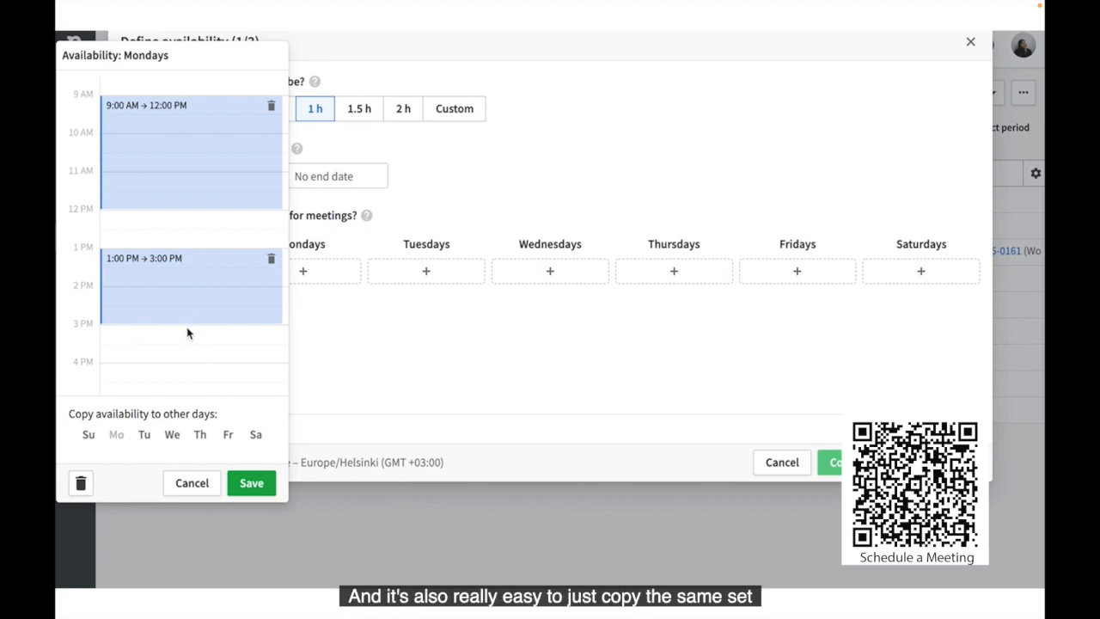
Copy the Monday hours to Tuesday, Wednesday and Thursday and save the availability
click(145, 437)
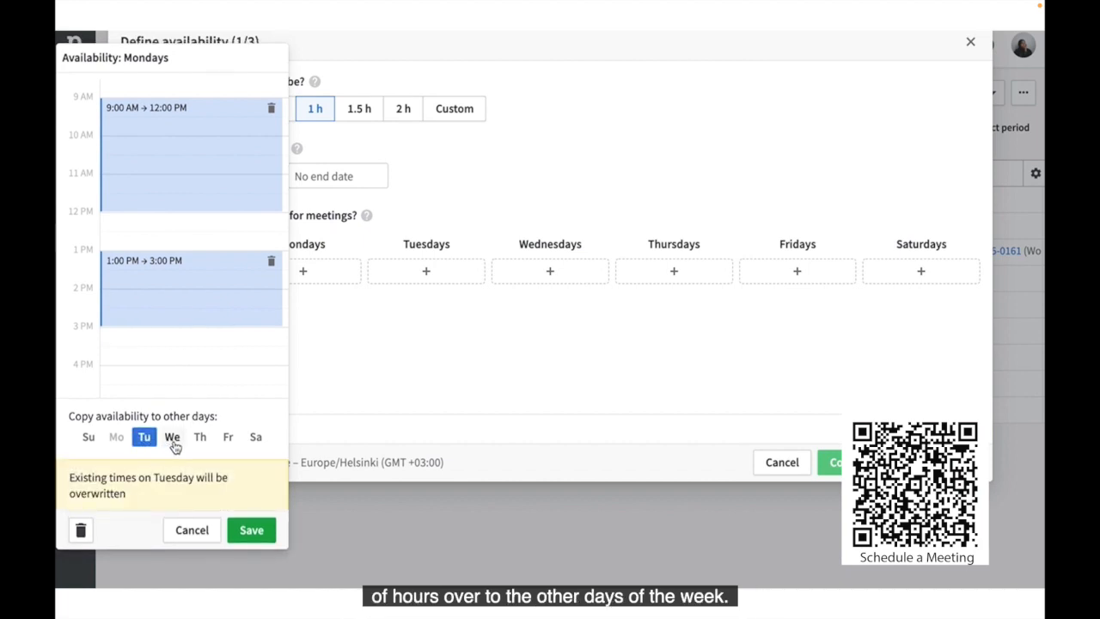
click(173, 441)
click(198, 425)
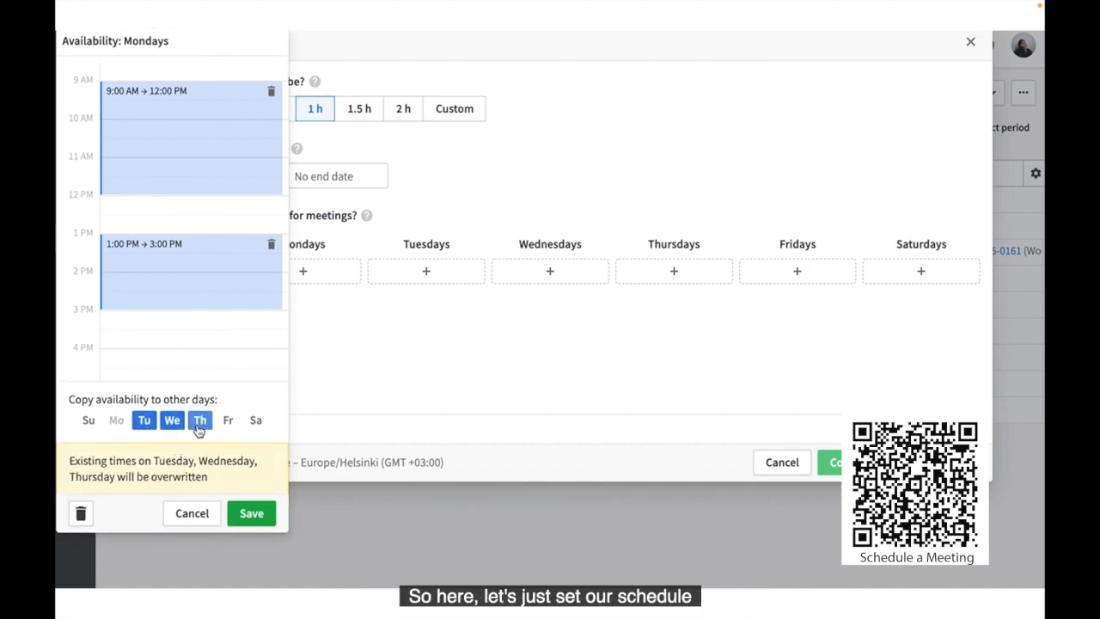
click(252, 513)
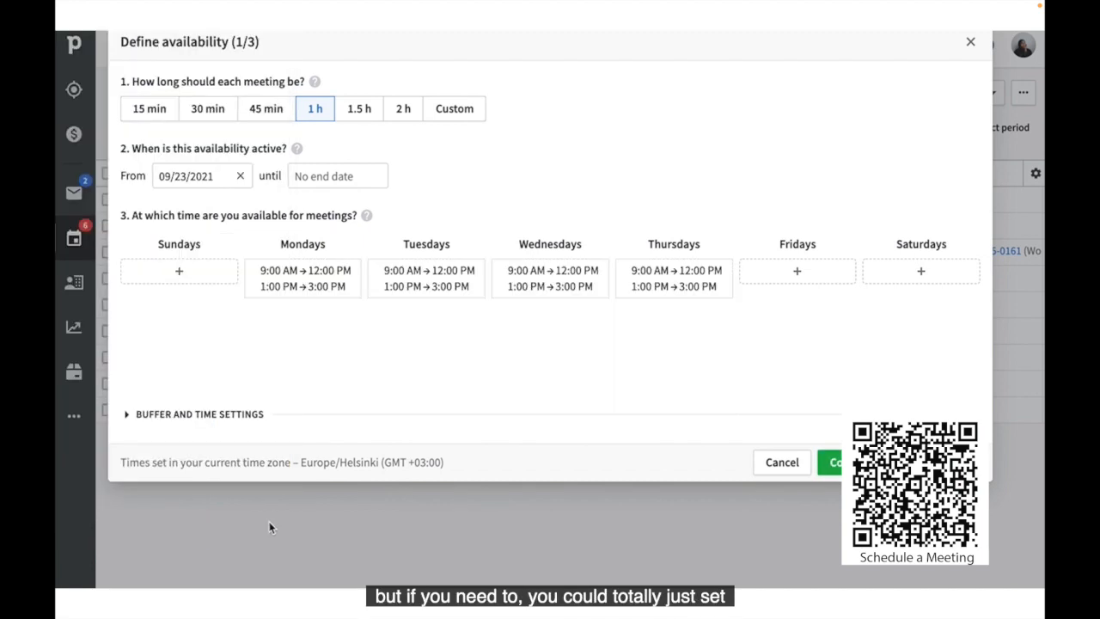
click(797, 272)
click(629, 225)
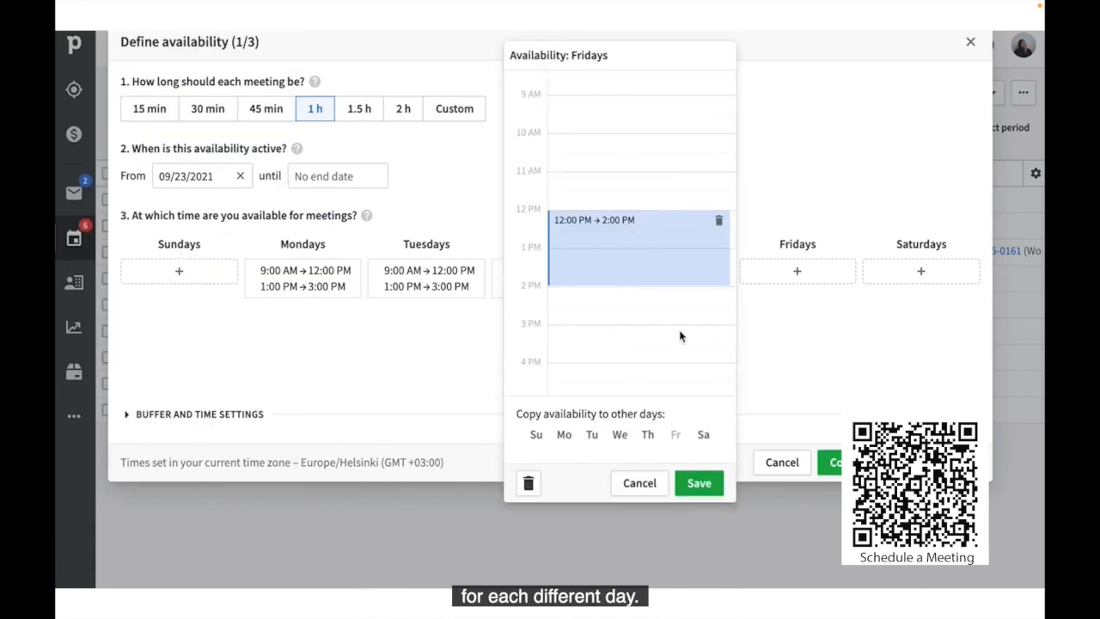
click(652, 482)
Set 30-minute buffers before and after events and let invitees choose a time starting every 1 hour
click(127, 418)
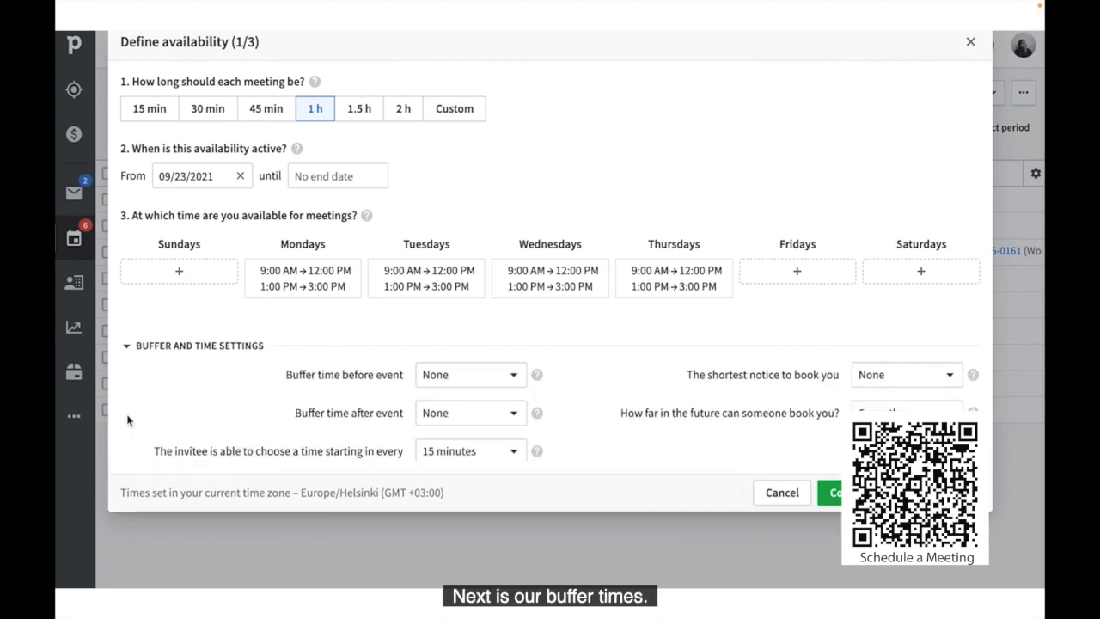
click(496, 375)
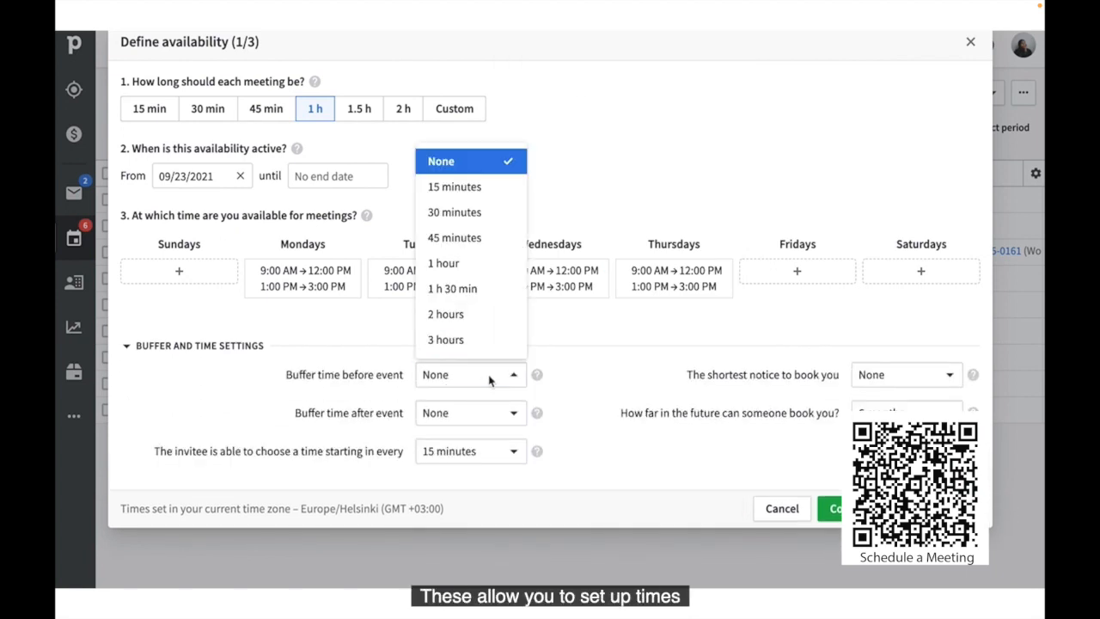
click(486, 215)
click(516, 413)
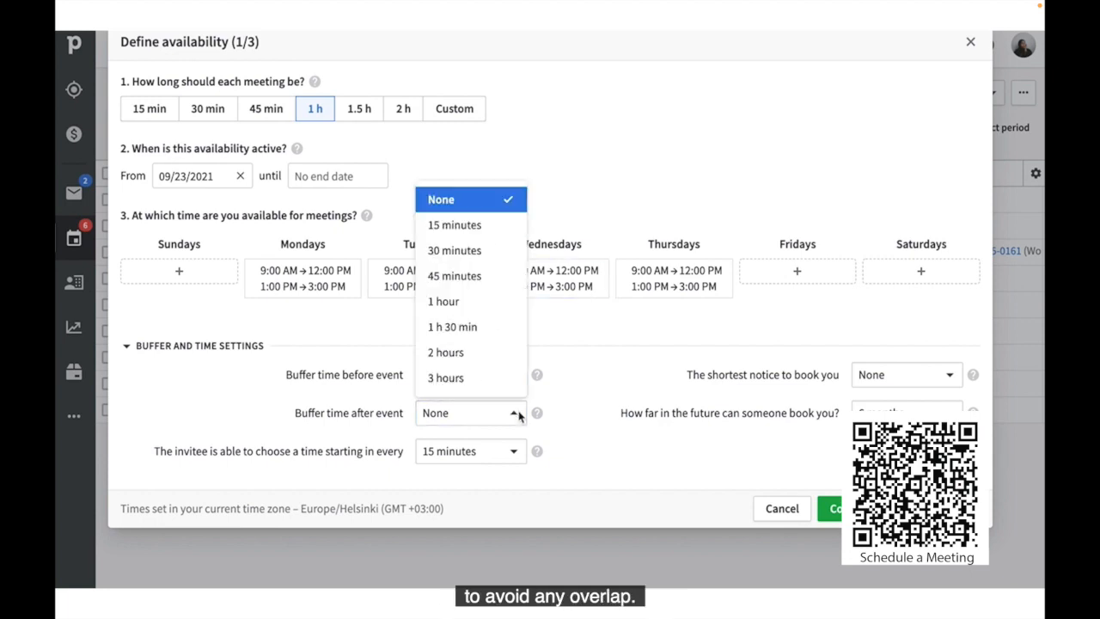
click(501, 268)
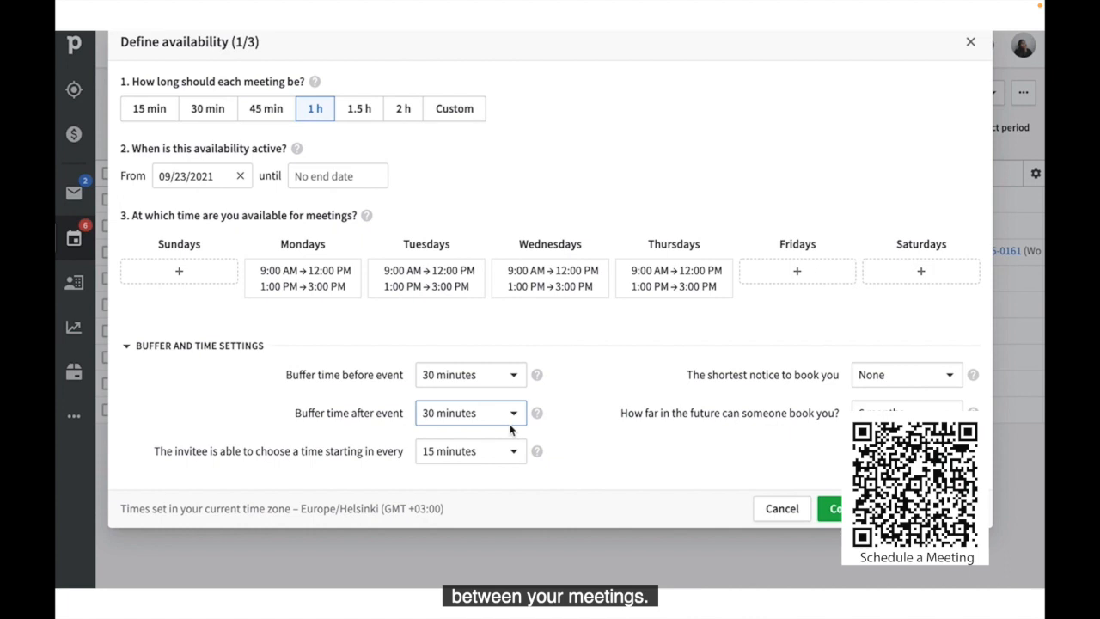
click(513, 452)
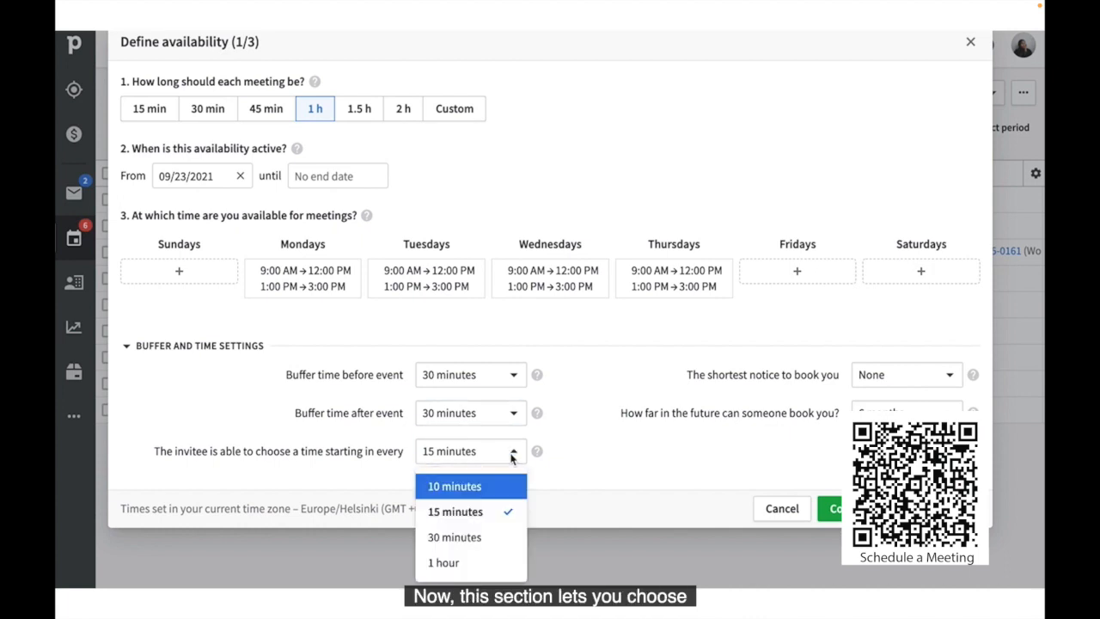
click(504, 563)
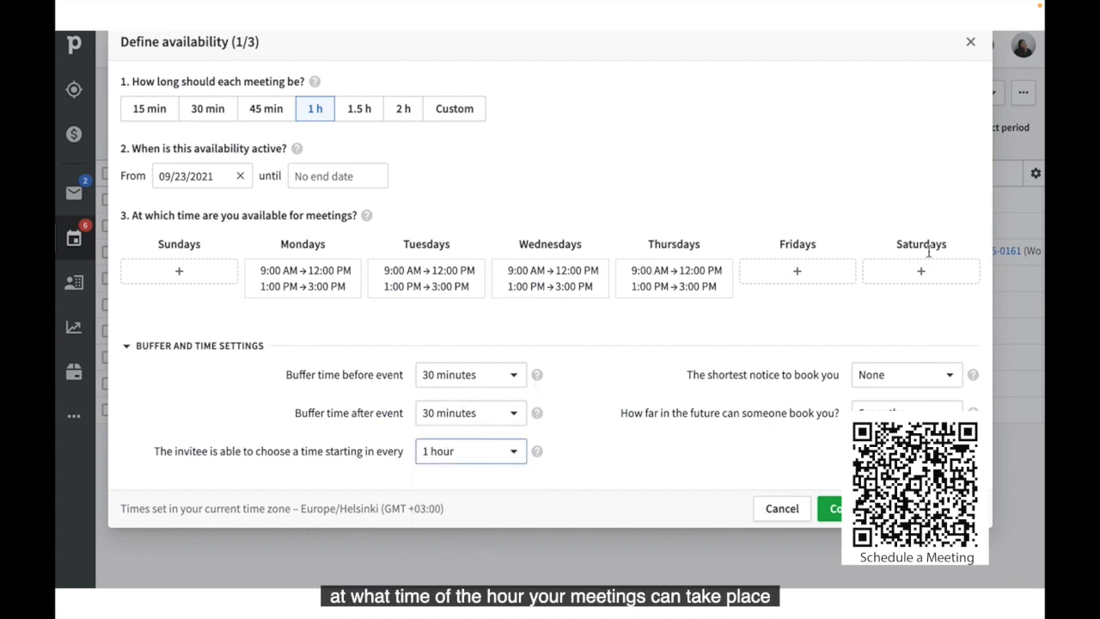
Set the shortest booking notice to 1 day and allow bookings up to 6 months in the future
click(956, 374)
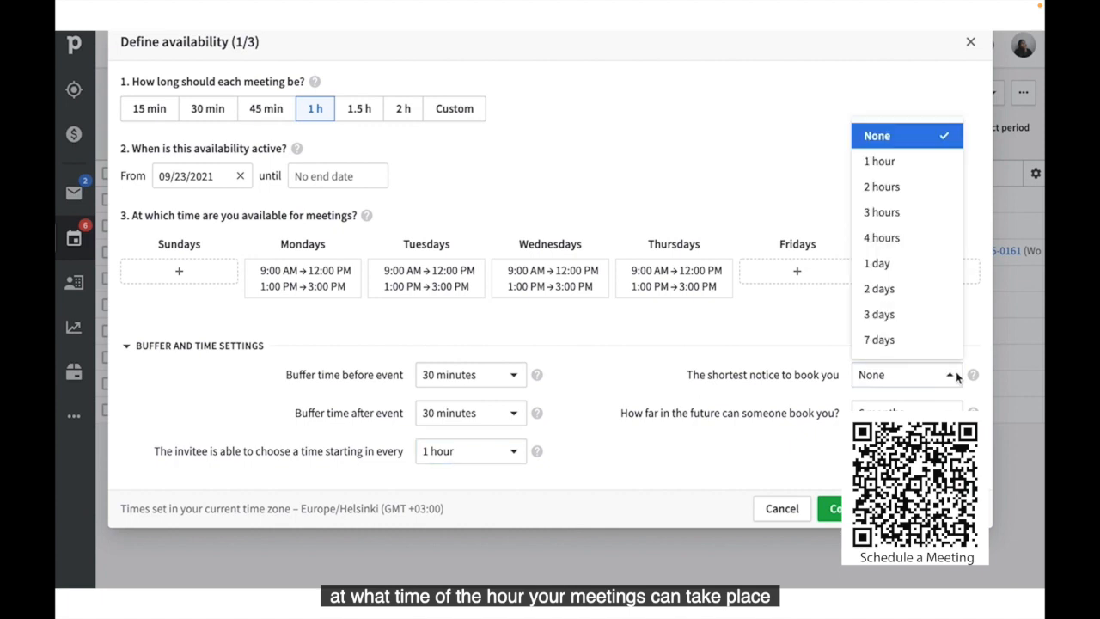
click(878, 263)
click(947, 411)
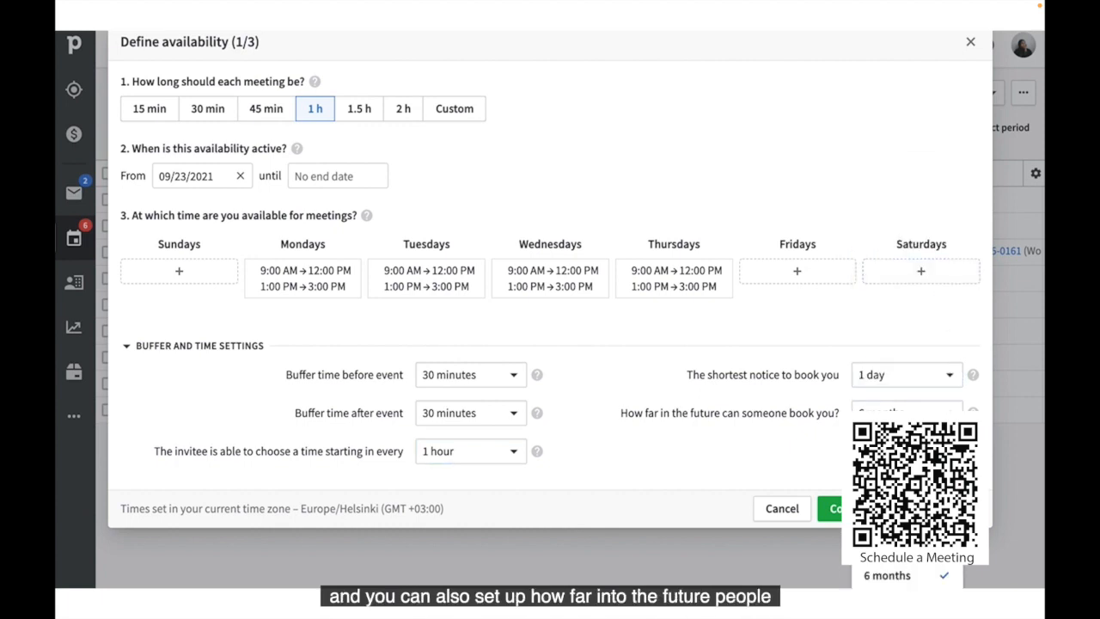
click(949, 582)
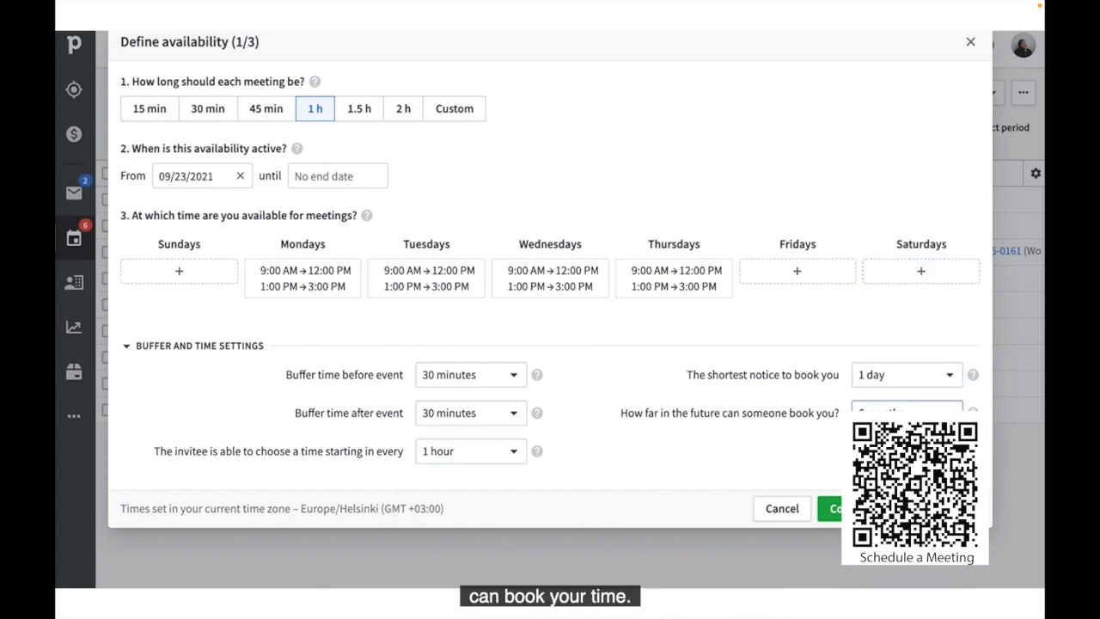
Continue to the meeting details and extend the meeting name to "Meeting with" followed by the host's first name
click(894, 509)
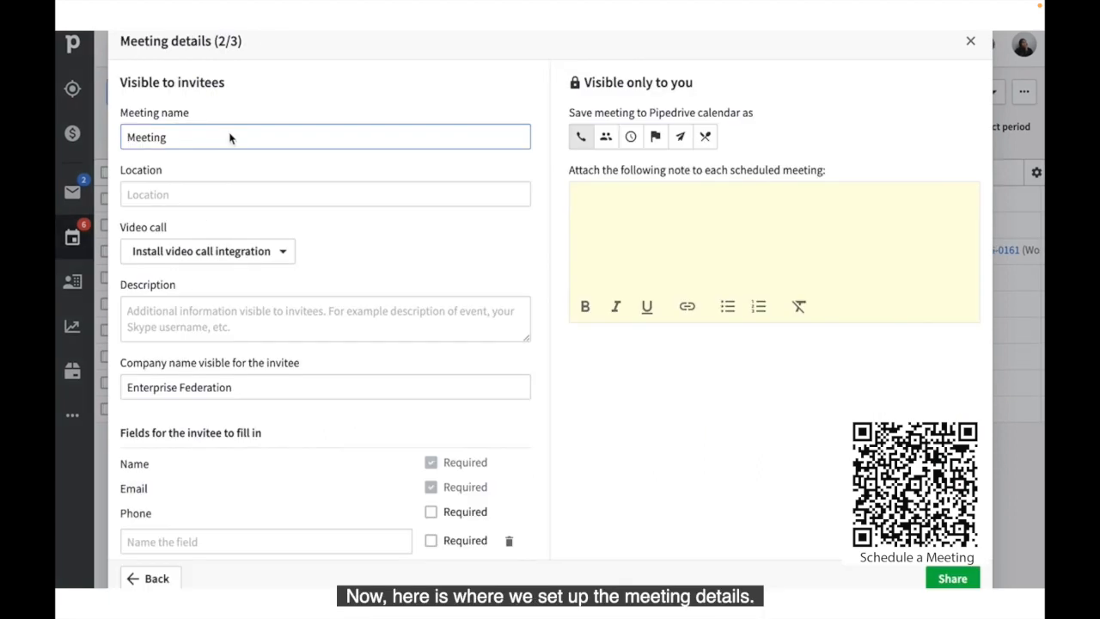
text(with Arraiya)
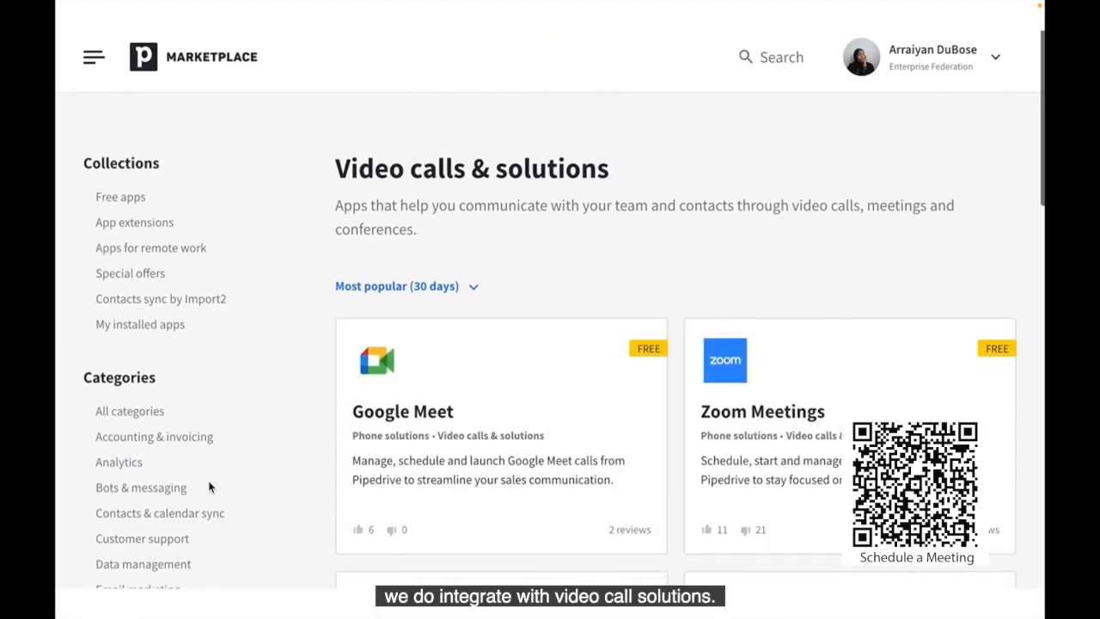
Install the Zoom Meetings video call integration from the Marketplace and allow its requested permissions
scroll(209, 488, down, 1)
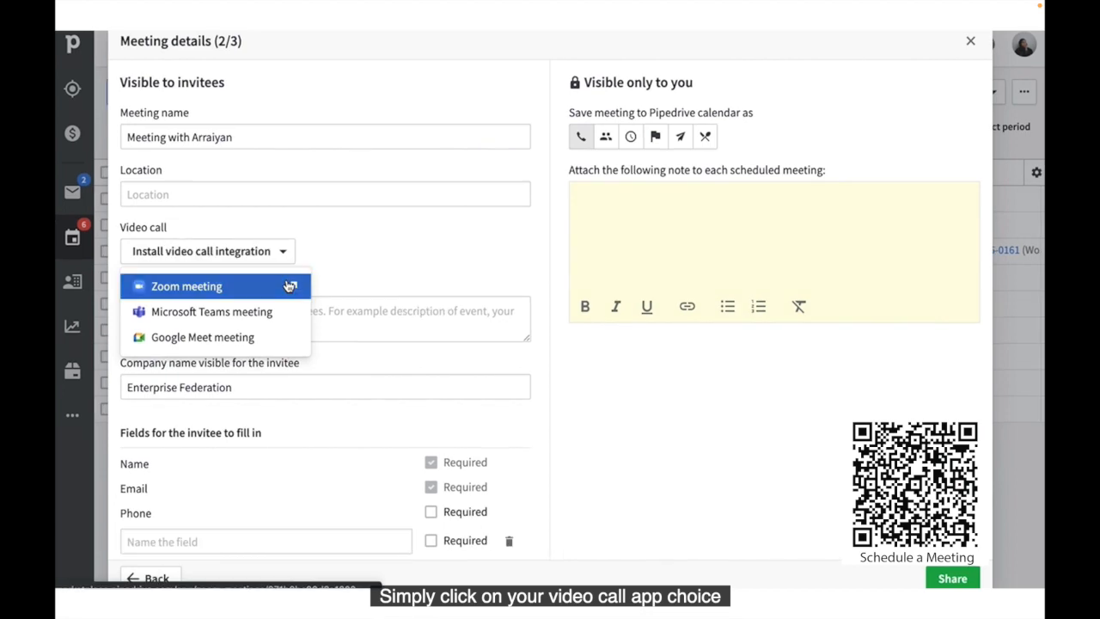
click(291, 286)
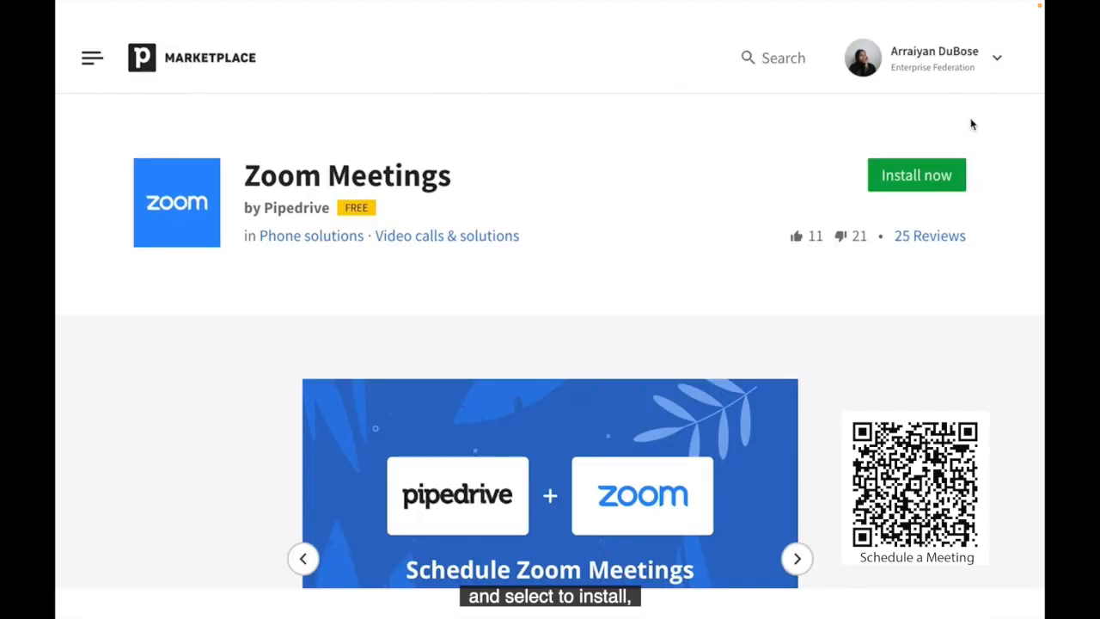
click(957, 181)
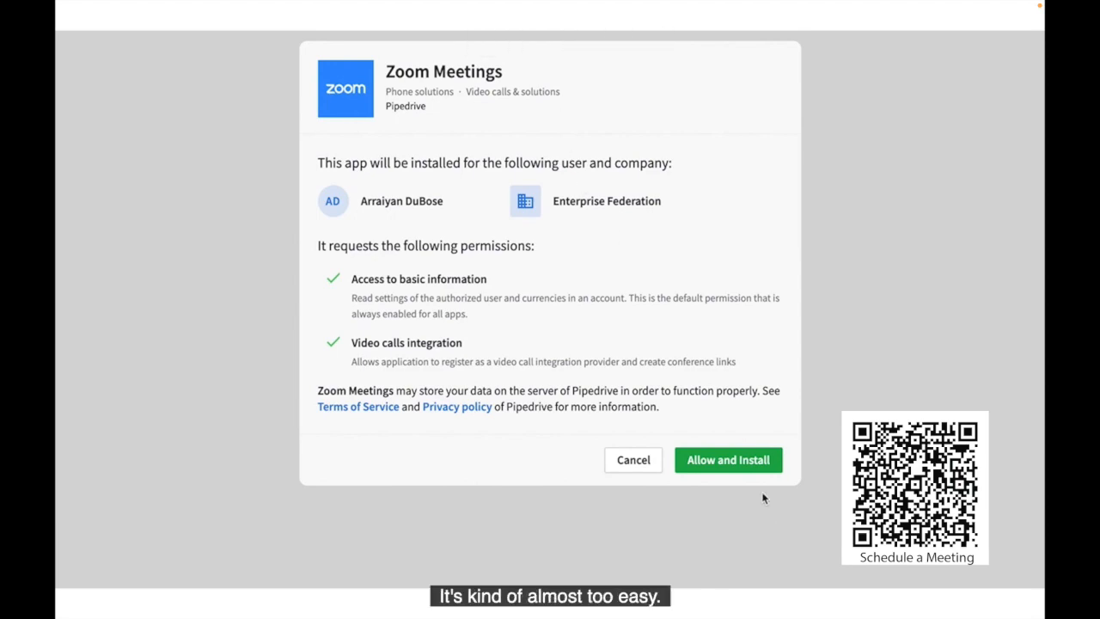
click(754, 460)
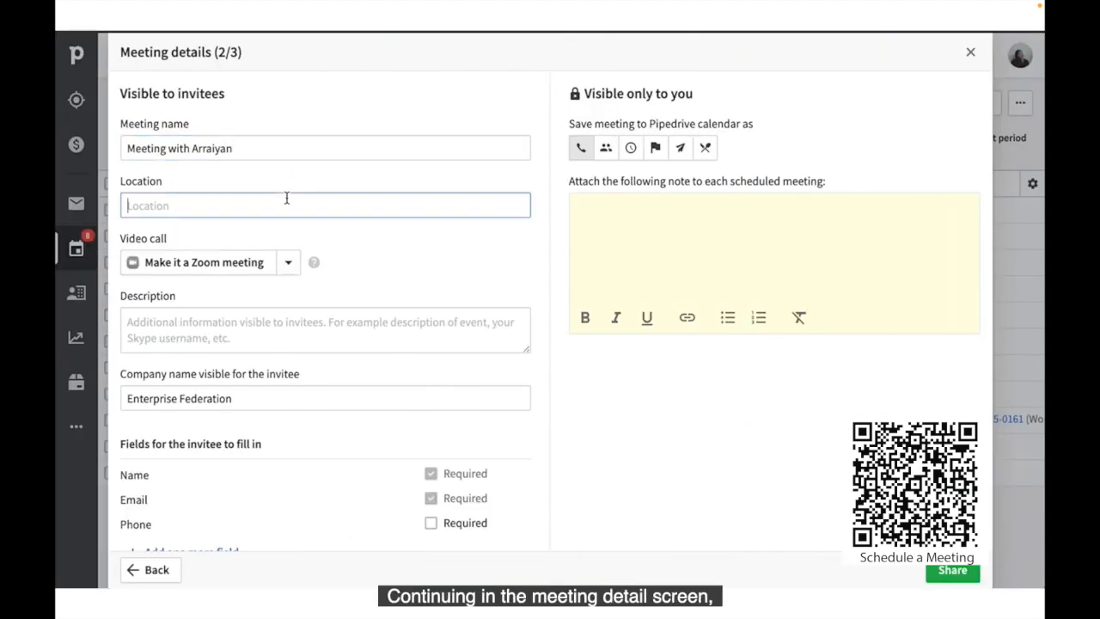
Leave the meeting location blank, check the video call options, and enter "Product Demonstration" as the description
click(287, 198)
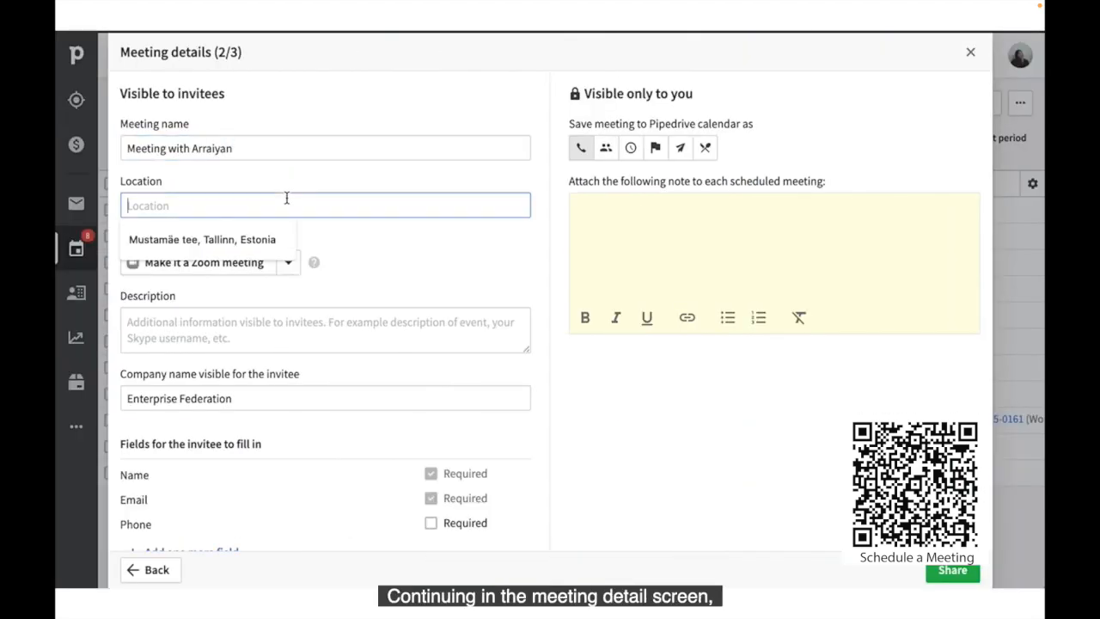
click(360, 253)
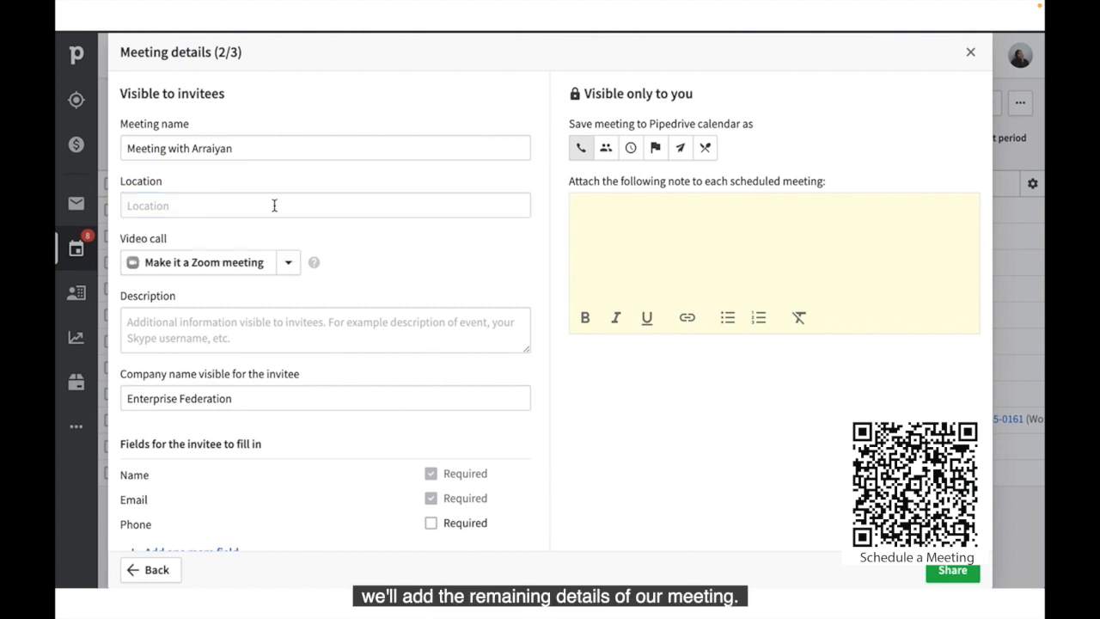
click(284, 265)
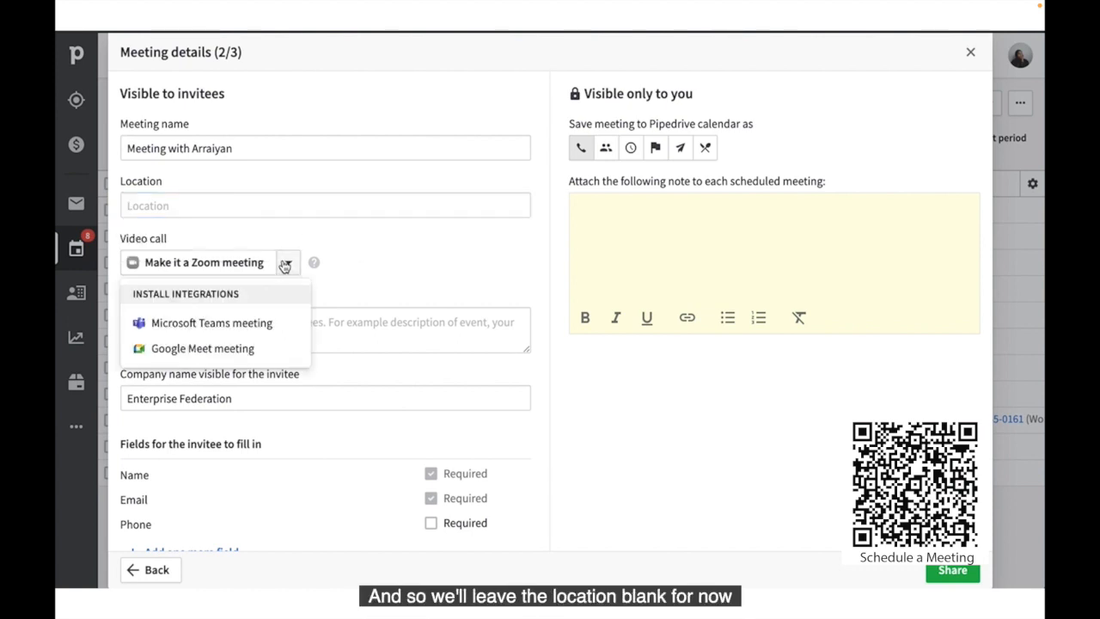
click(330, 327)
text(Pr)
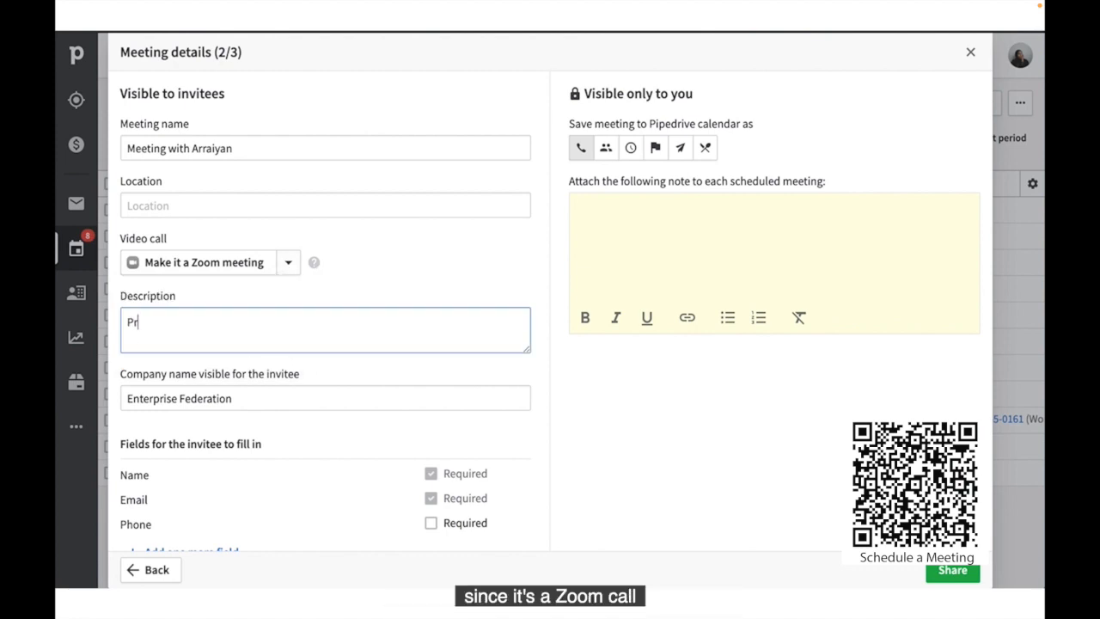
text(oduct Demonstration)
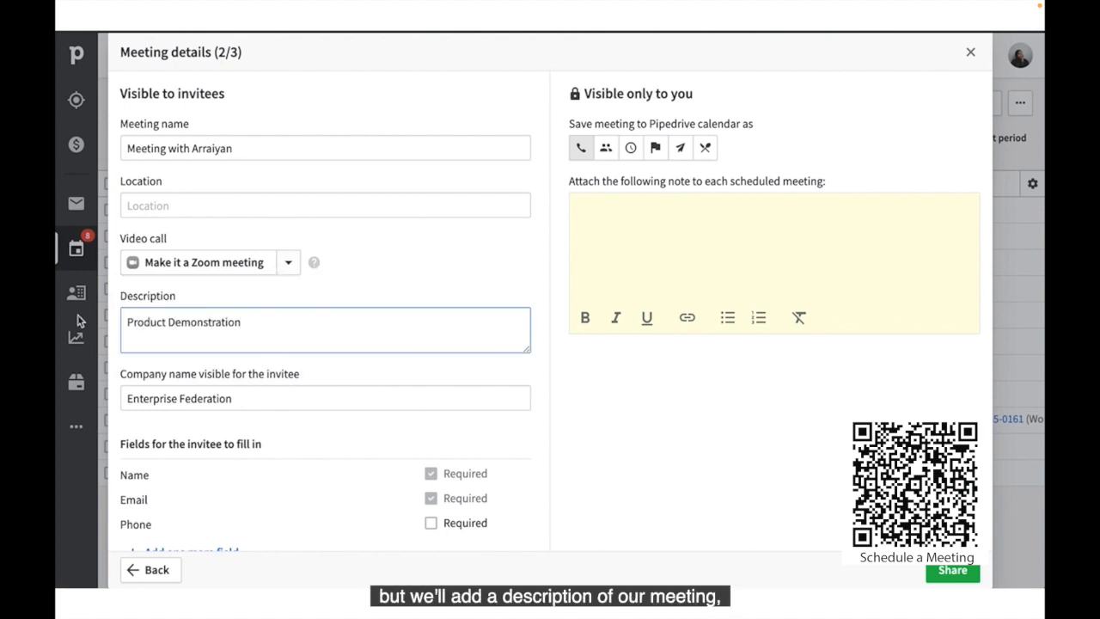
Add an extra field named "Industry" to the fields for the invitee to fill in
scroll(260, 465, down, 1)
click(174, 527)
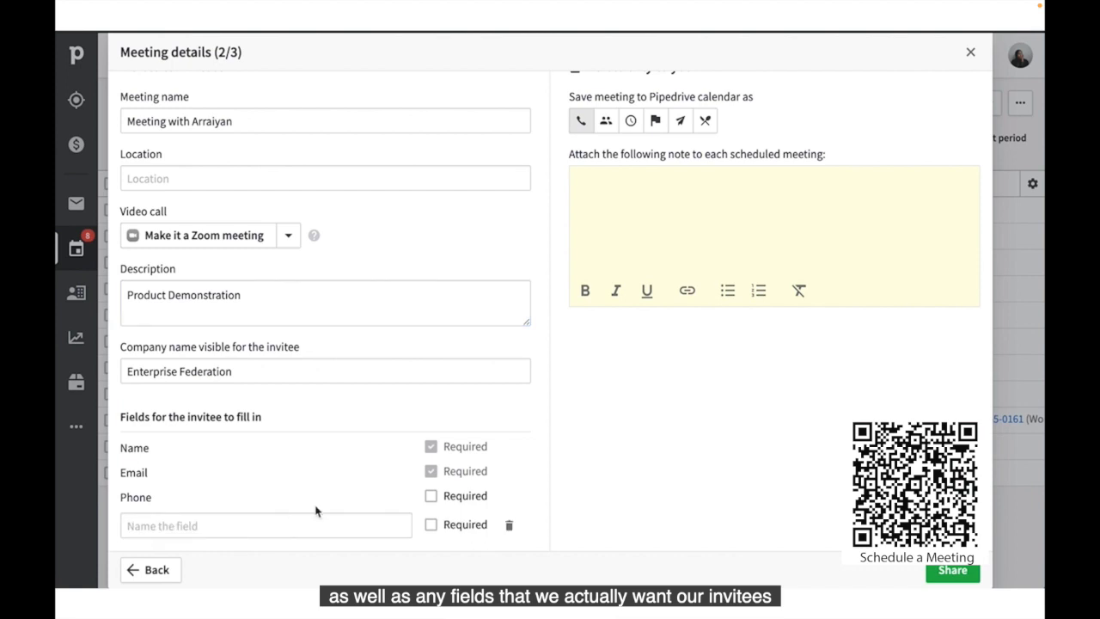
scroll(315, 511, down, 1)
click(307, 498)
text(Industry)
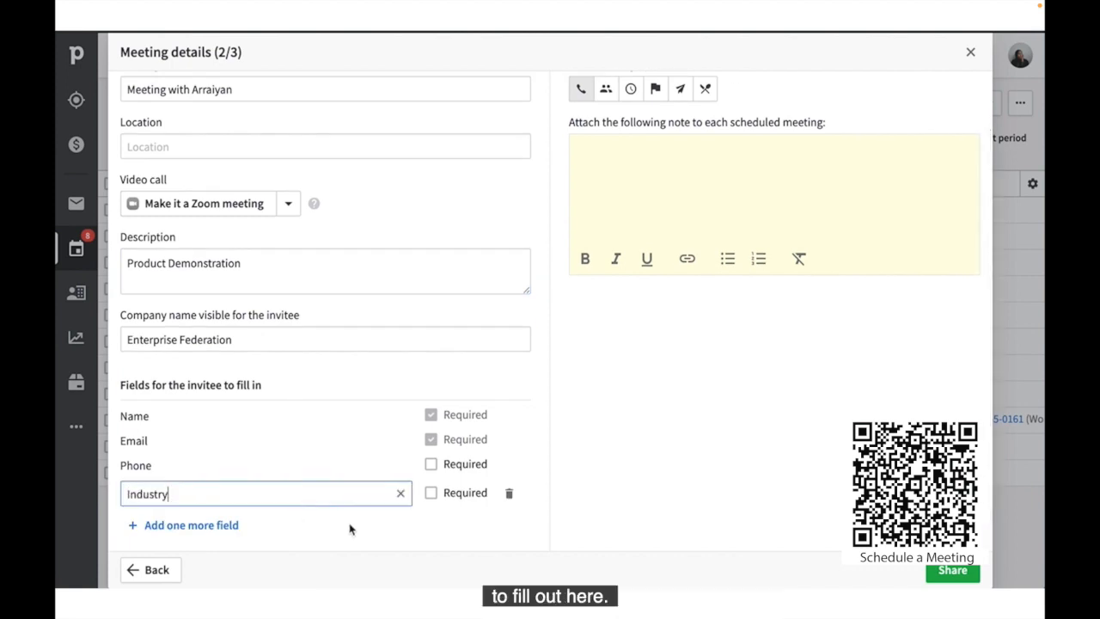
Save the meeting to the Pipedrive calendar as a Meeting and attach a private note stating who the referral came from
scroll(351, 523, up, 2)
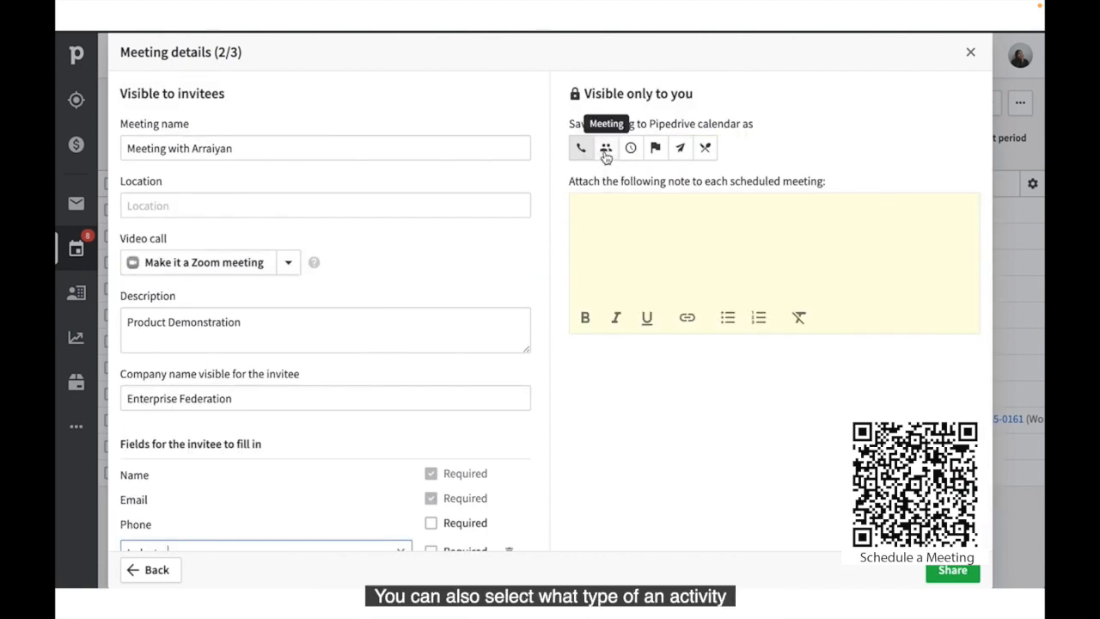
click(606, 150)
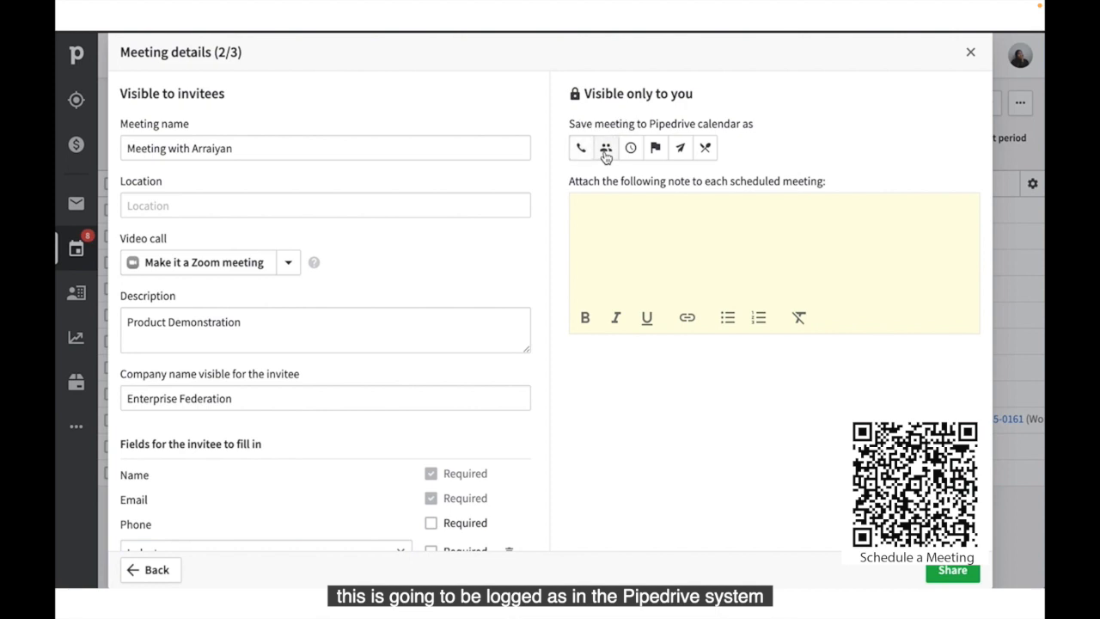
click(604, 237)
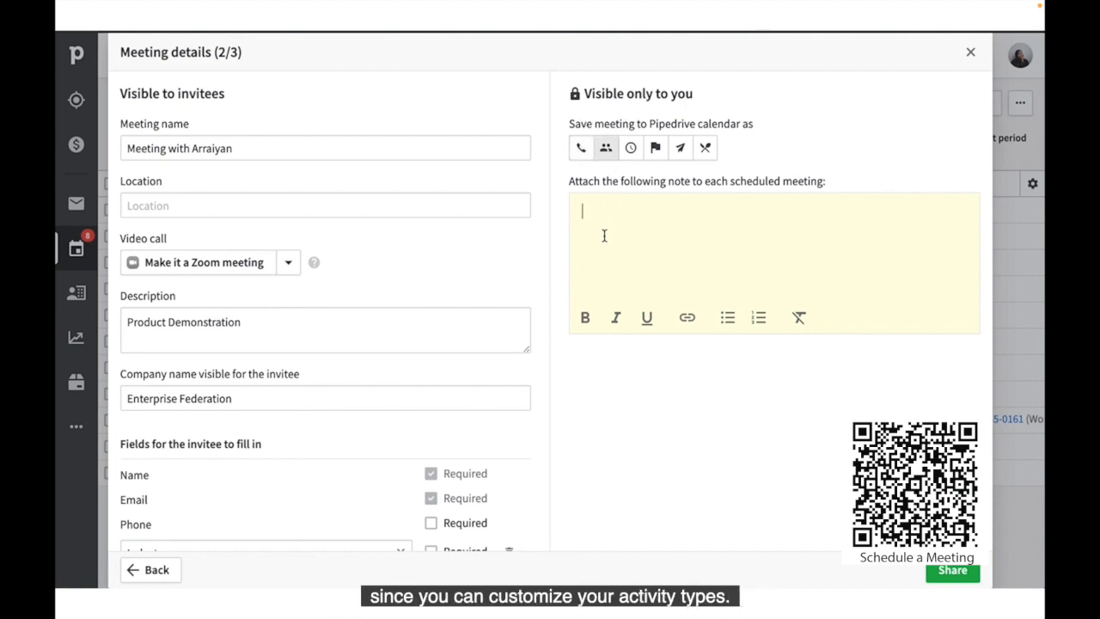
text(Referral from JJ)
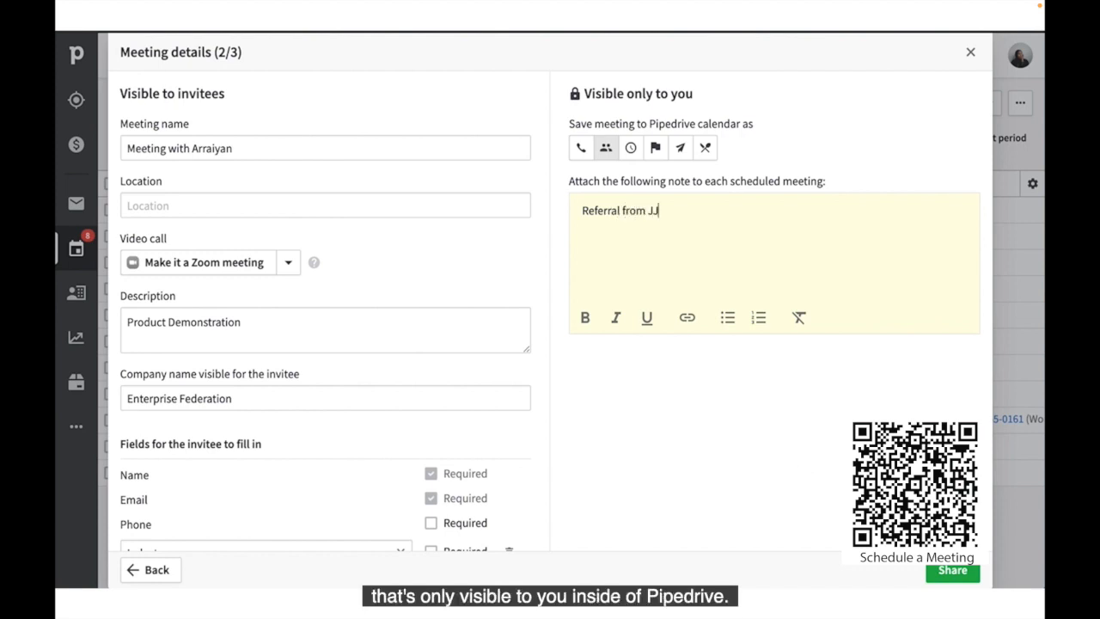
Continue to sharing and copy the scheduler's share link
click(953, 571)
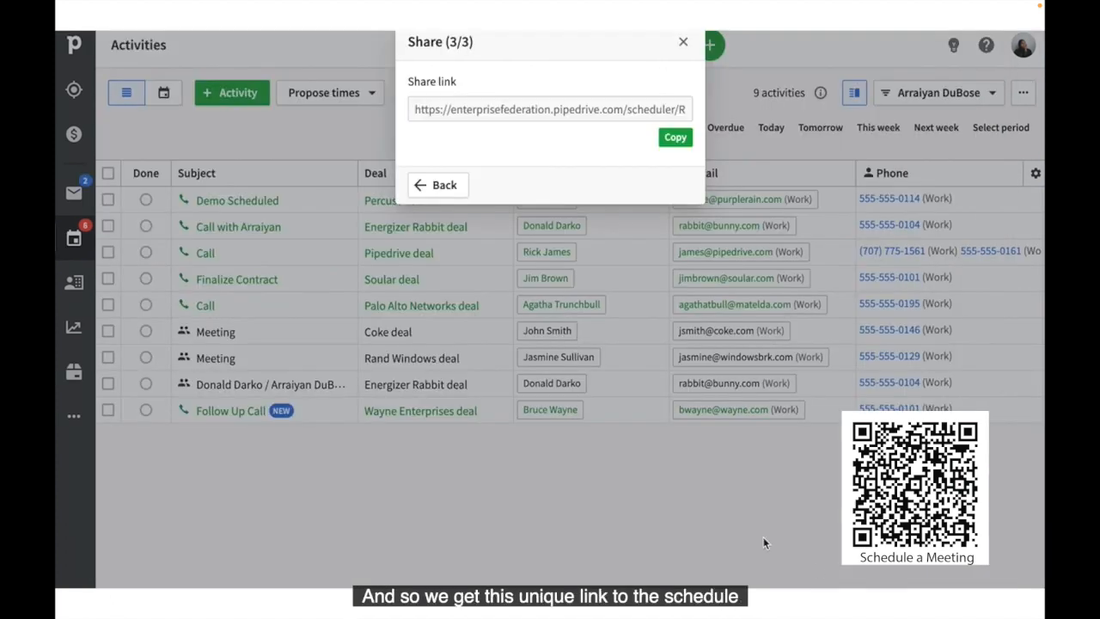
click(686, 139)
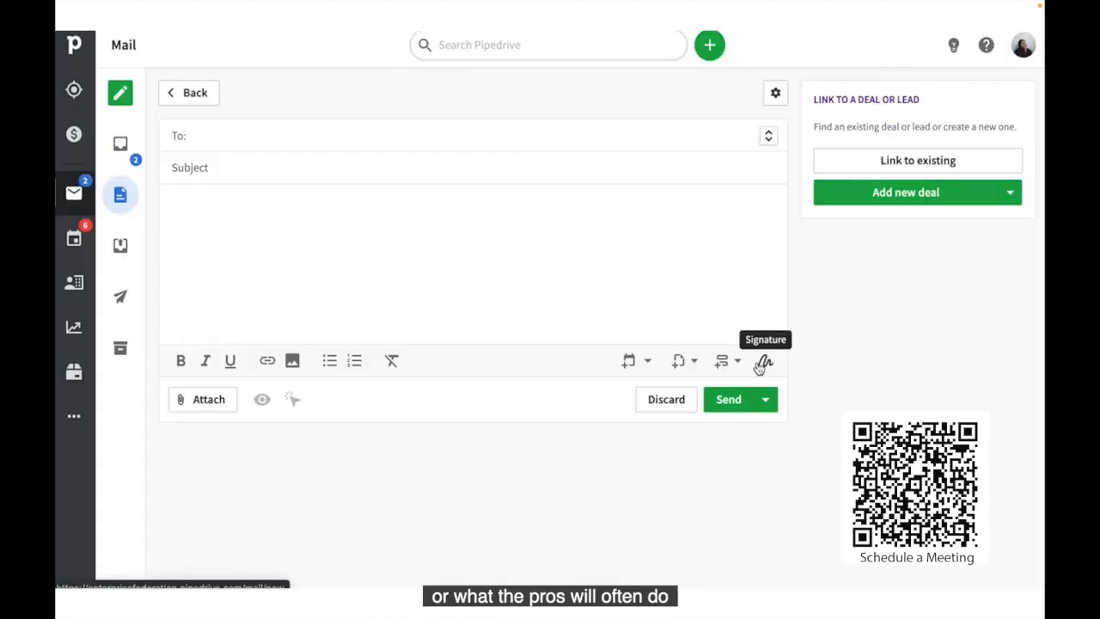
Open the email signature for editing from the new message and use its Propose times options
click(761, 363)
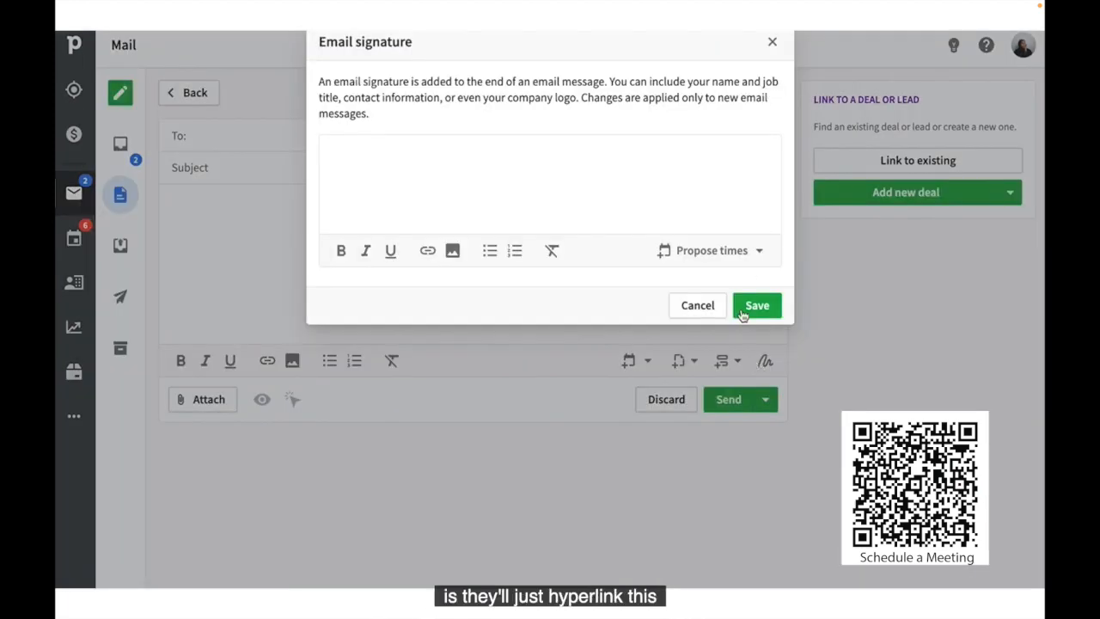
click(754, 250)
click(731, 179)
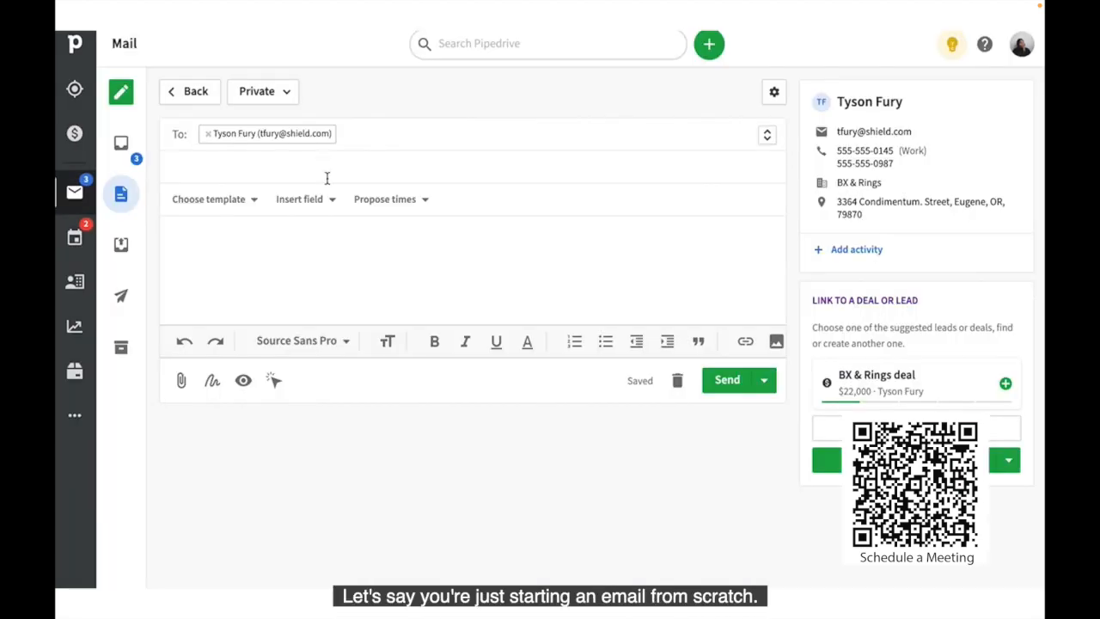
Write an email with the subject "Let's Chat" inviting the contact to a product video call, and insert the 1-hour general availability link
text(Let's Chat)
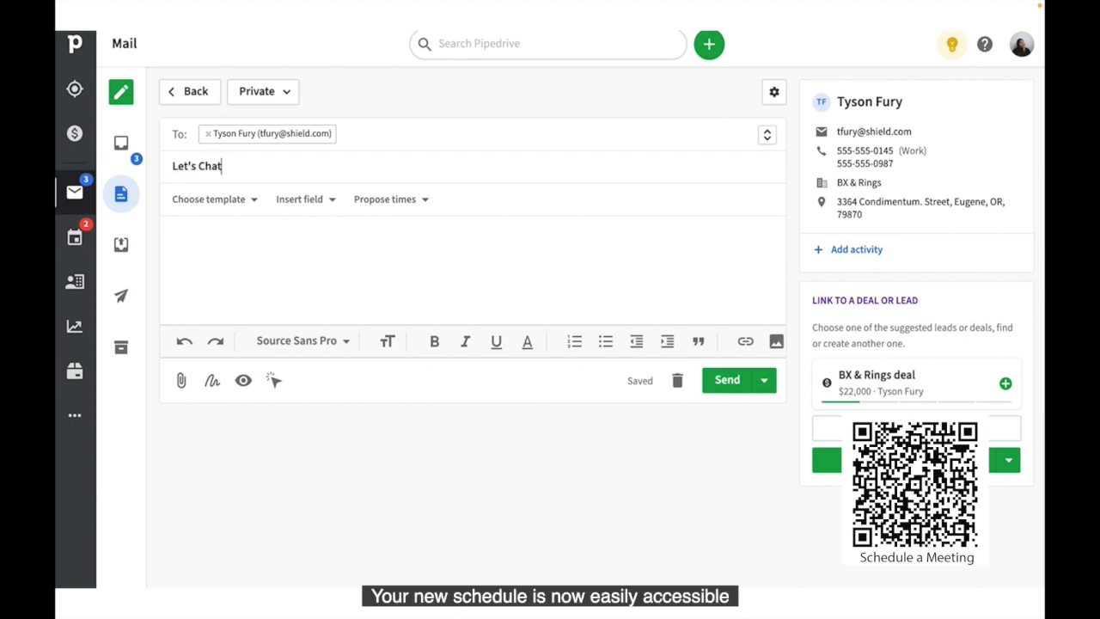
click(244, 243)
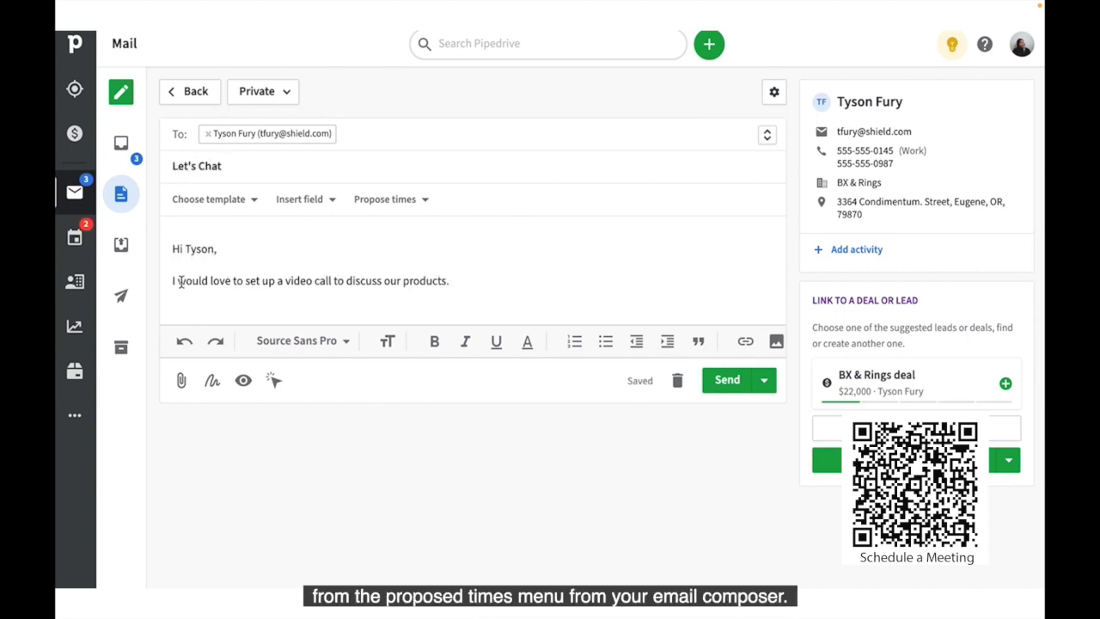
click(425, 201)
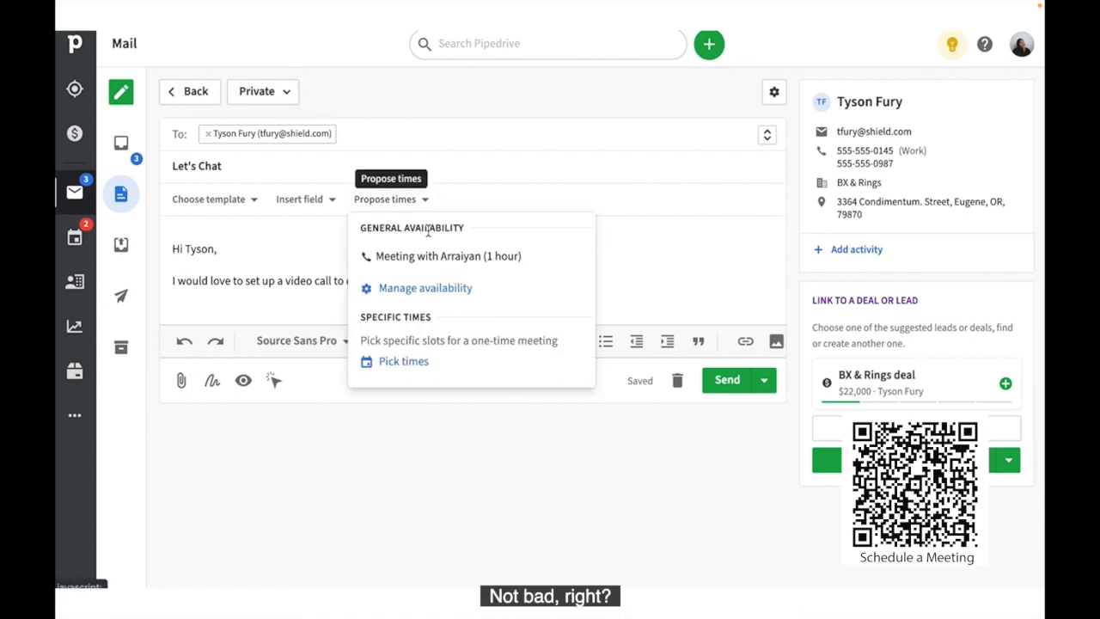
click(433, 262)
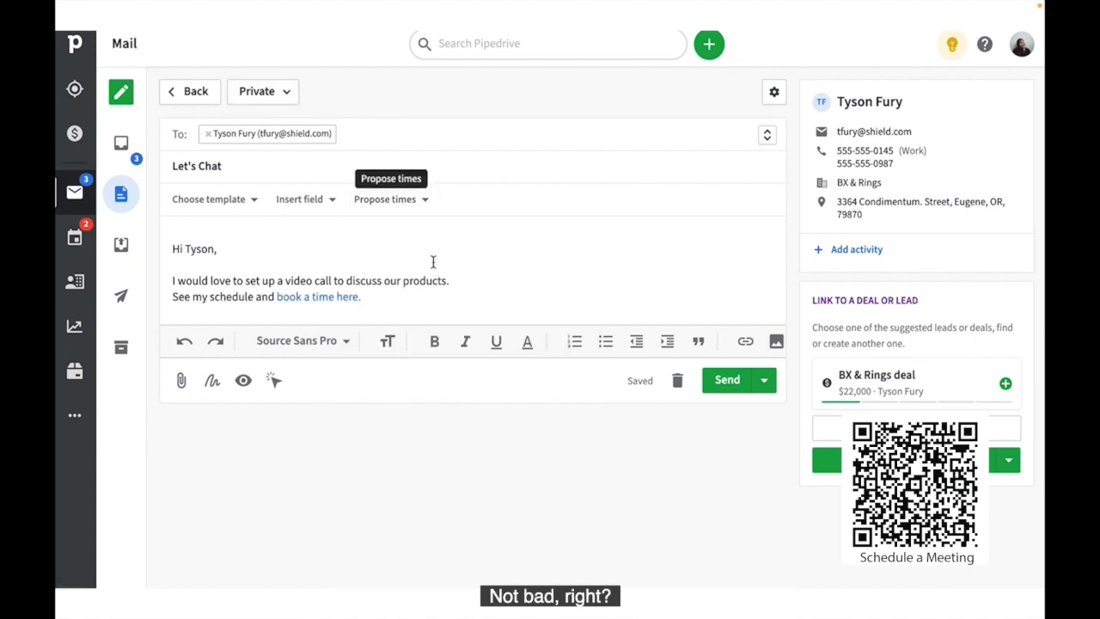
Open the email's booking link and book Monday 4 October at 09:00 with the invitee's contact details and industry "Tech"
click(348, 298)
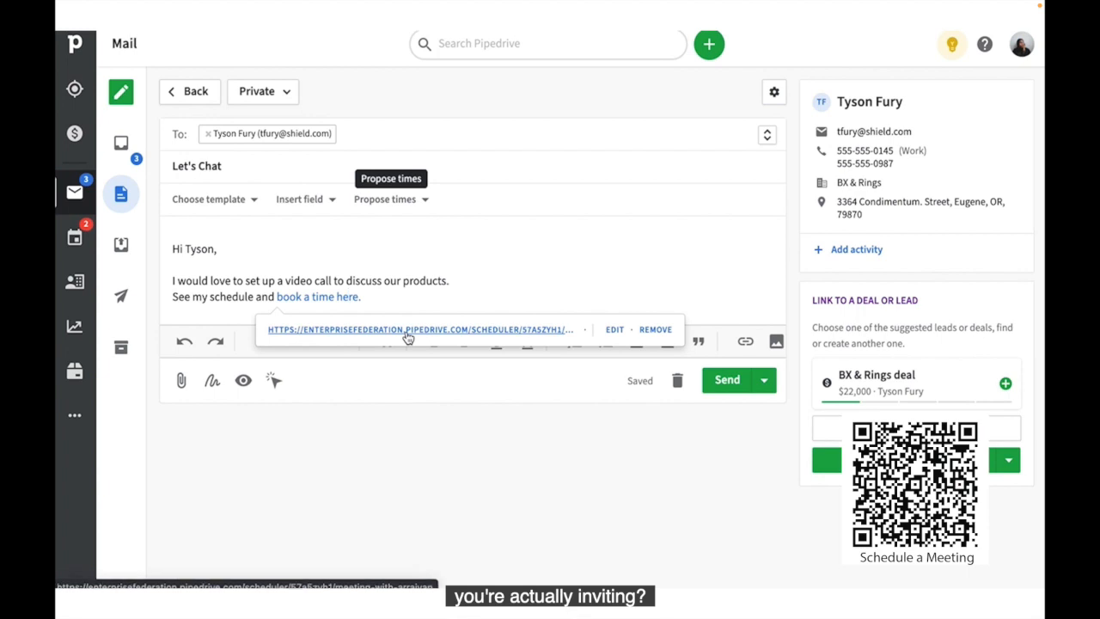
click(405, 332)
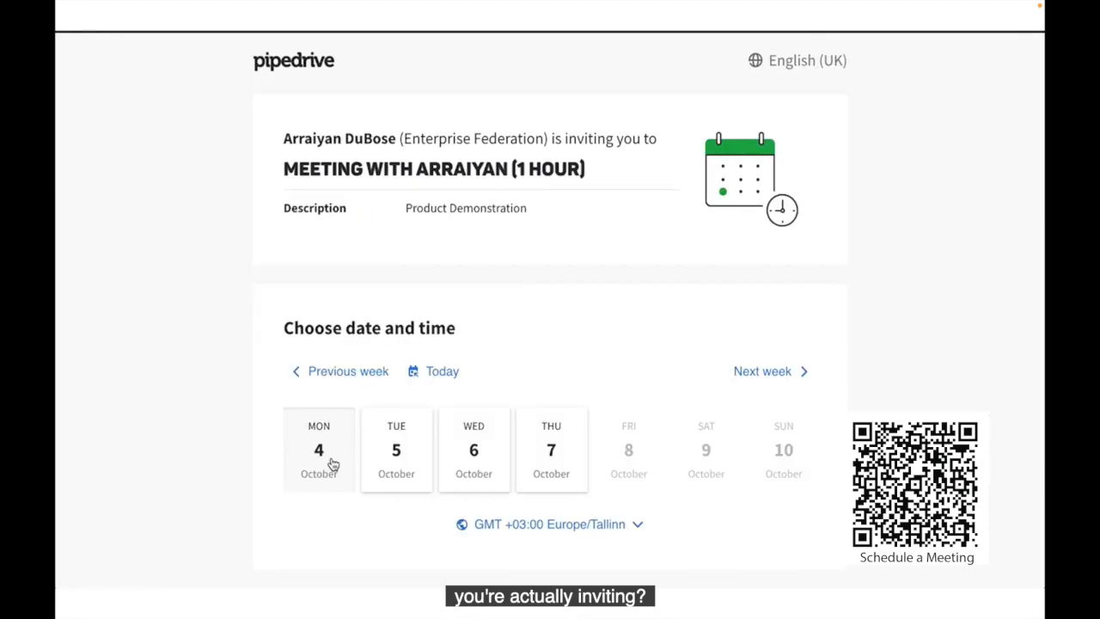
click(333, 464)
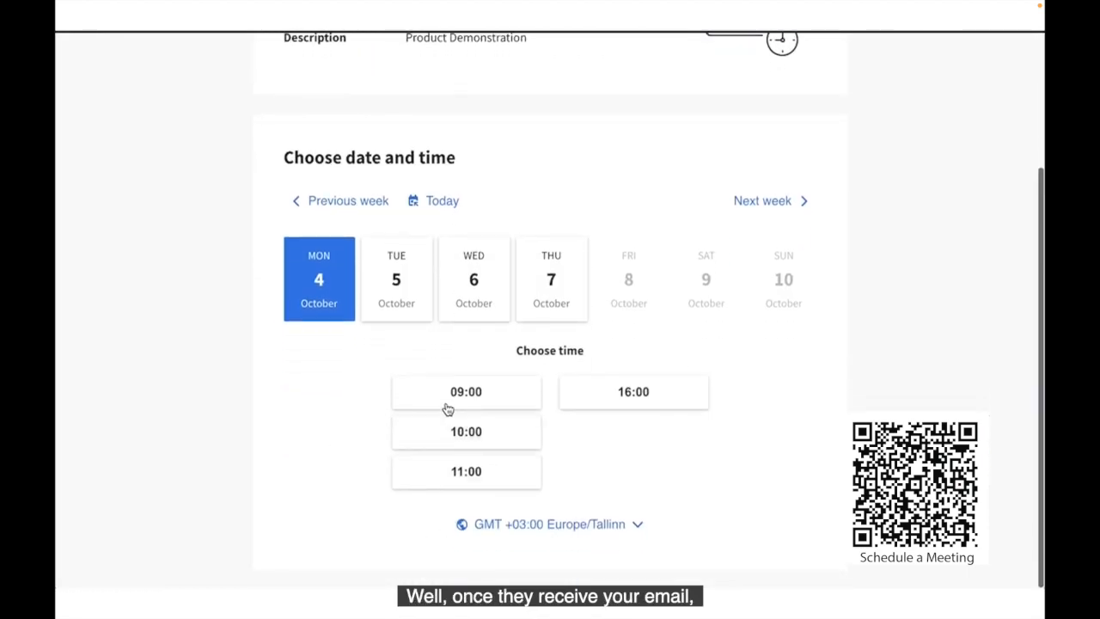
click(507, 399)
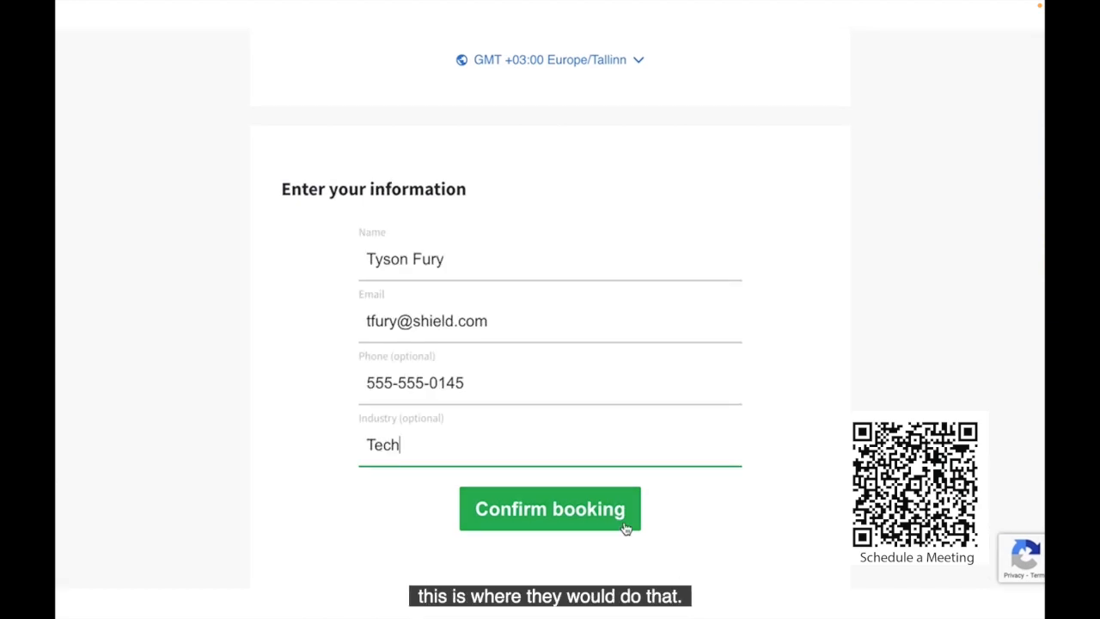
click(624, 522)
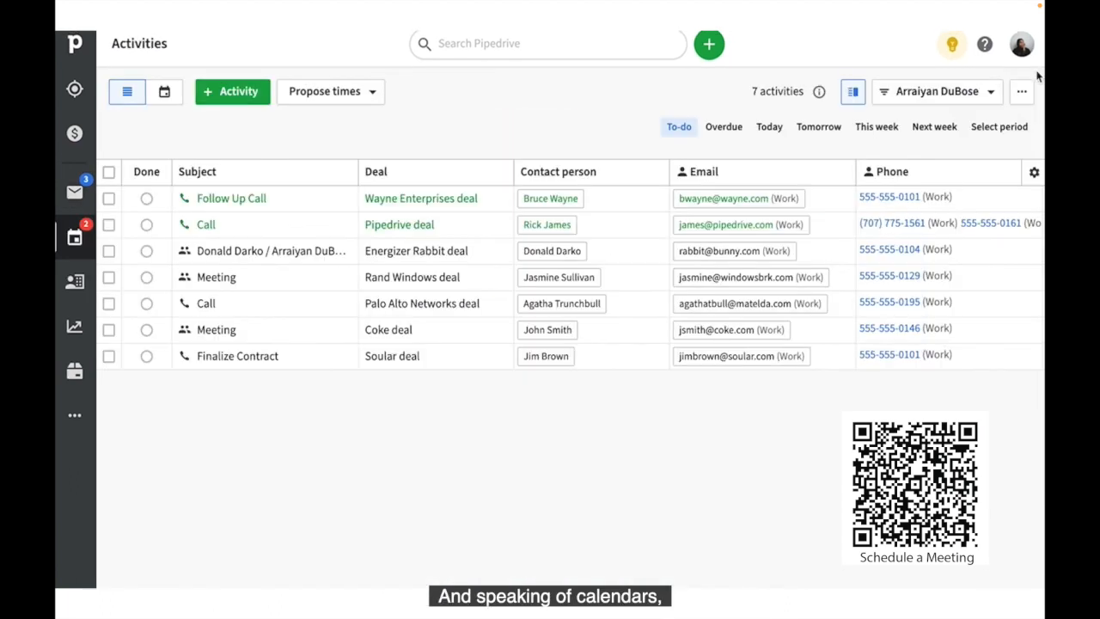
In the personal calendar sync settings, include Call among the Pipedrive activities synced to the calendar
click(1021, 44)
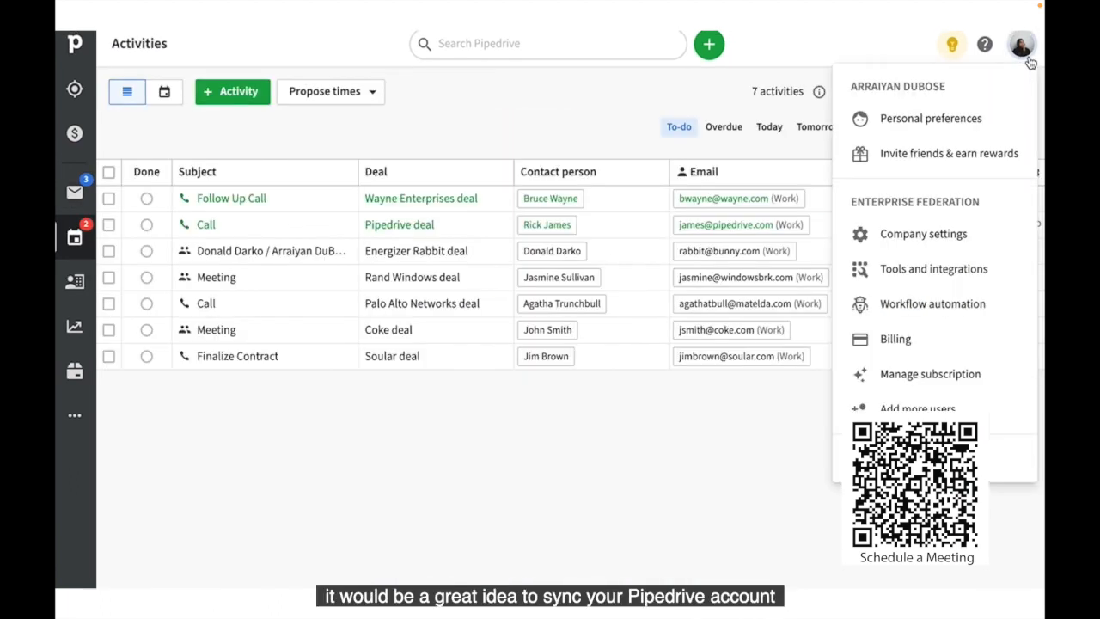
click(1018, 120)
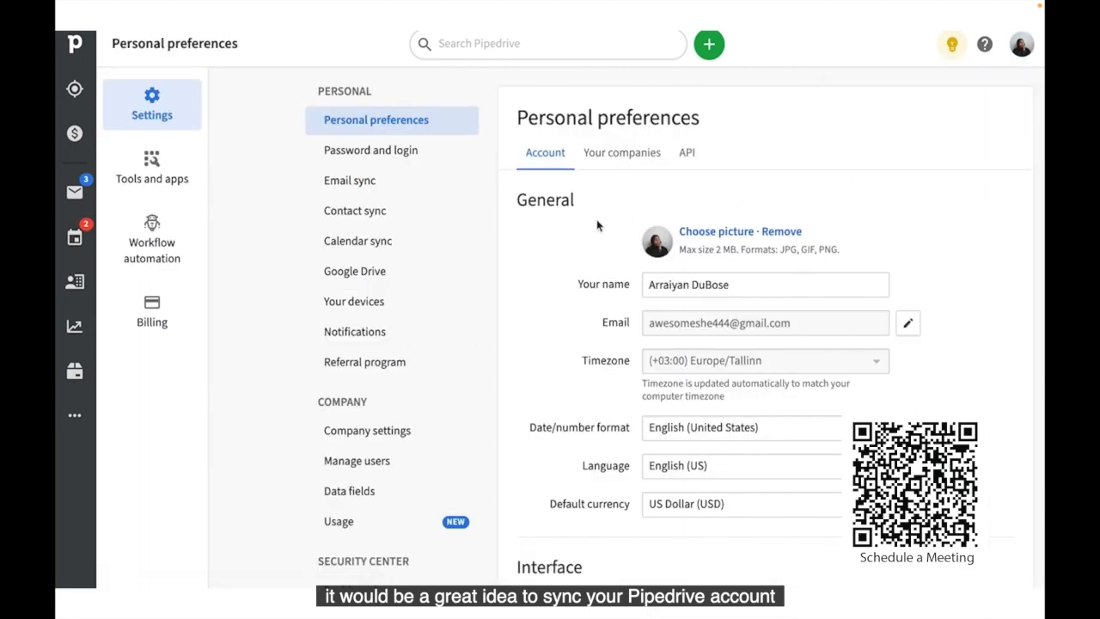
click(475, 246)
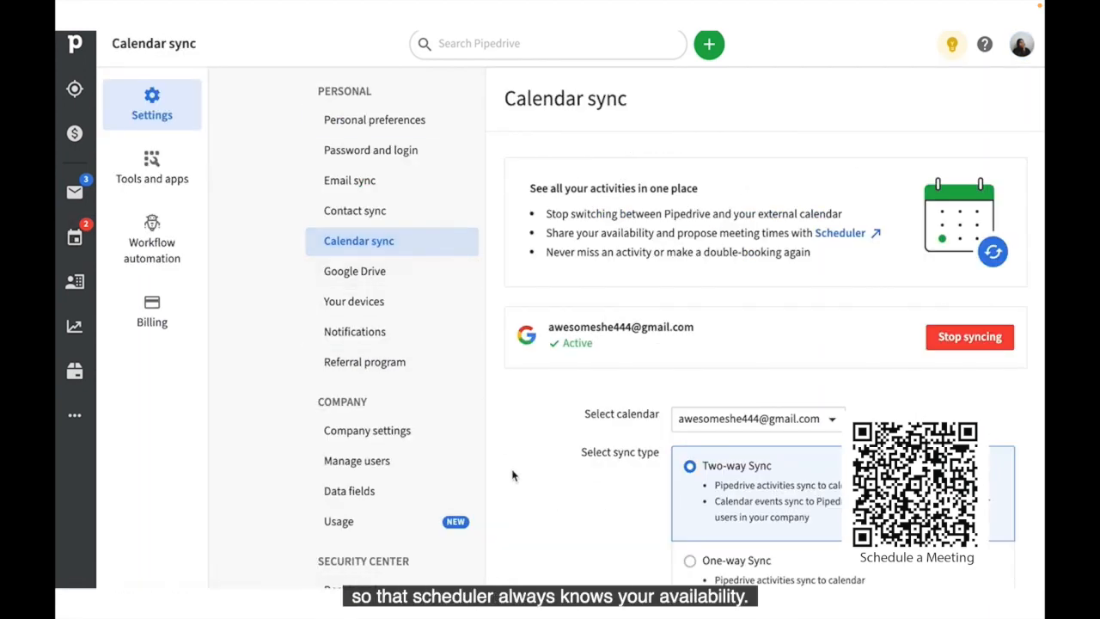
scroll(512, 476, down, 5)
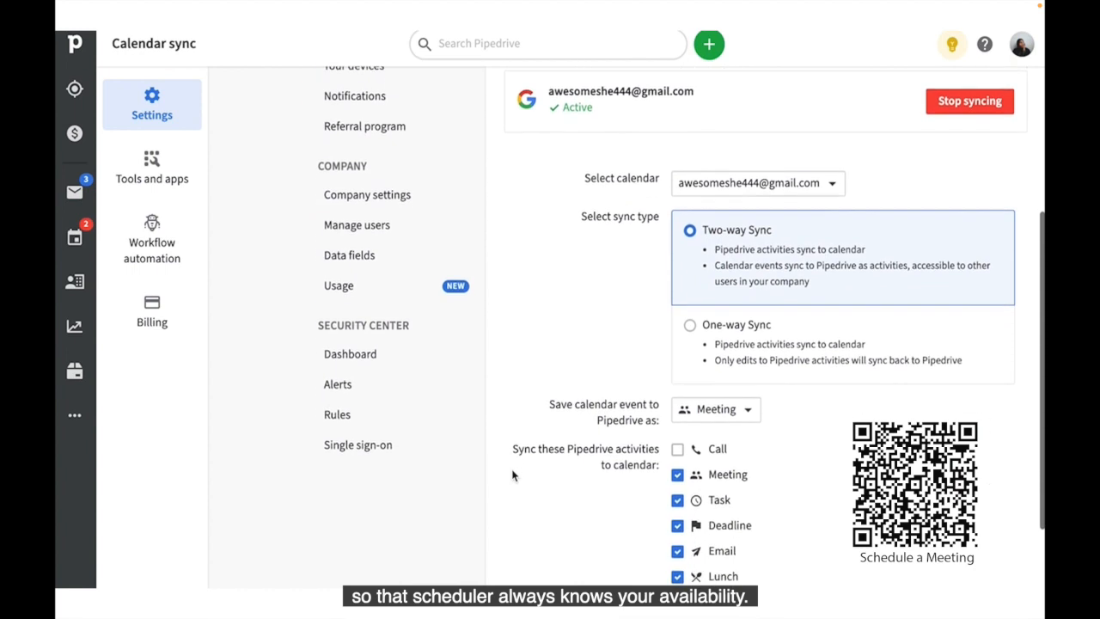
scroll(513, 475, down, 2)
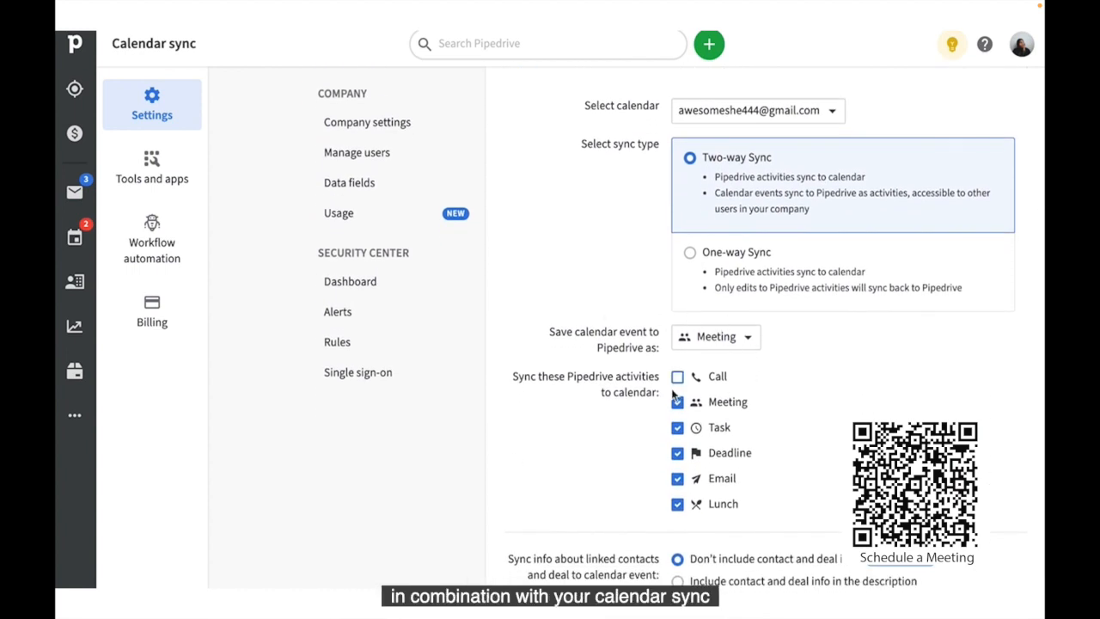
click(677, 378)
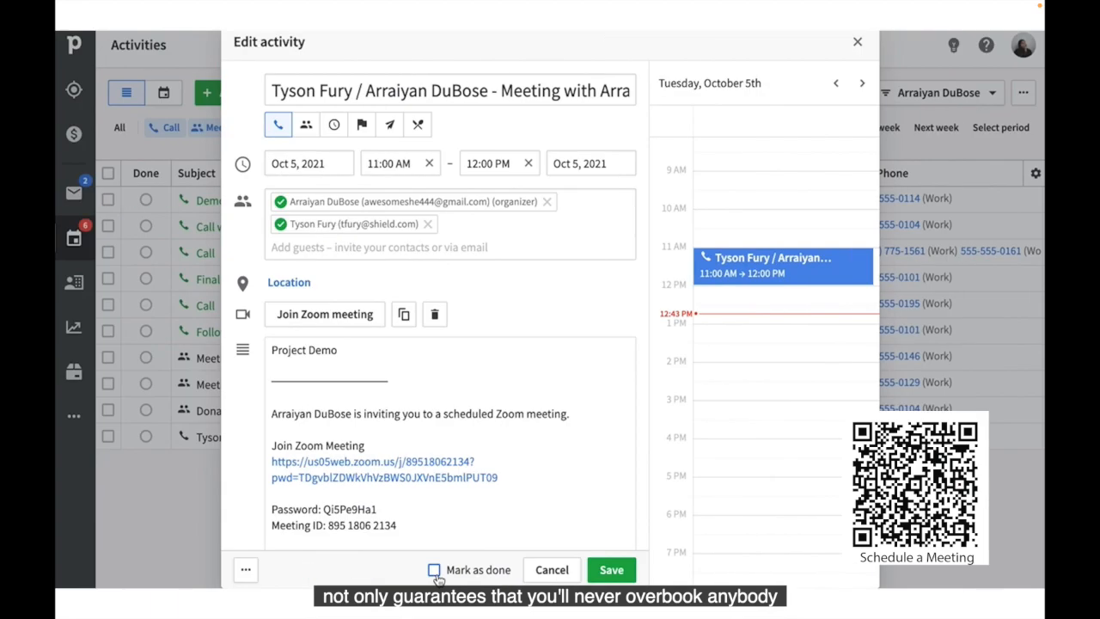
Mark the booked October 5 meeting activity as done and save it
click(619, 573)
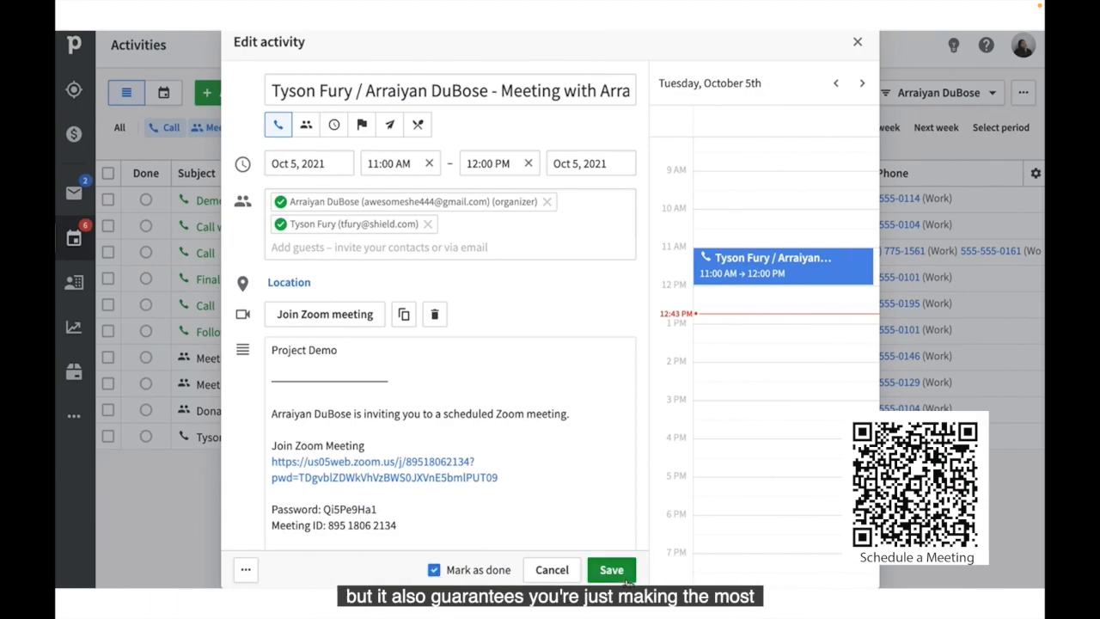